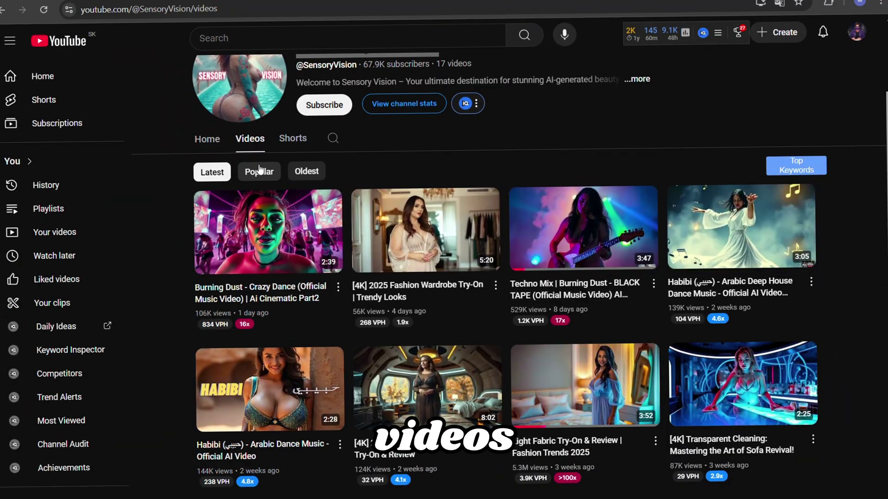
- Sort the example channel's Videos tab by Popular
click(259, 169)
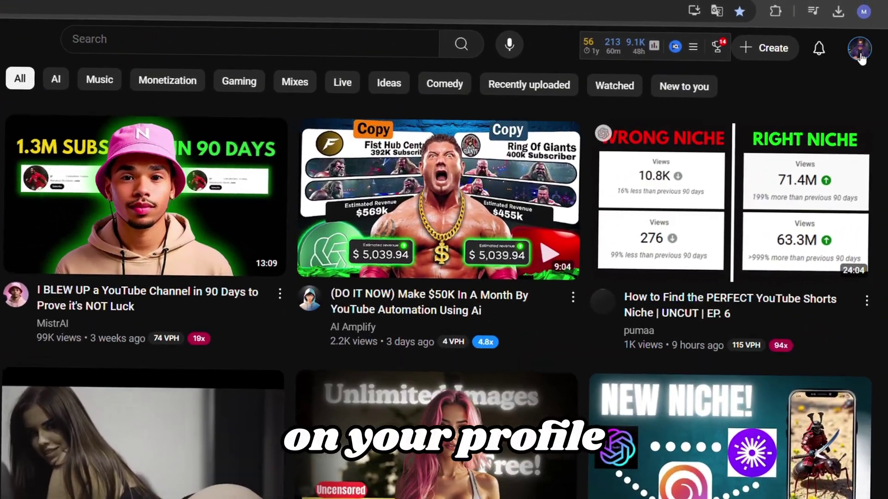
- From the profile's Switch account > View all channels list, start Create a channel
click(861, 38)
click(740, 191)
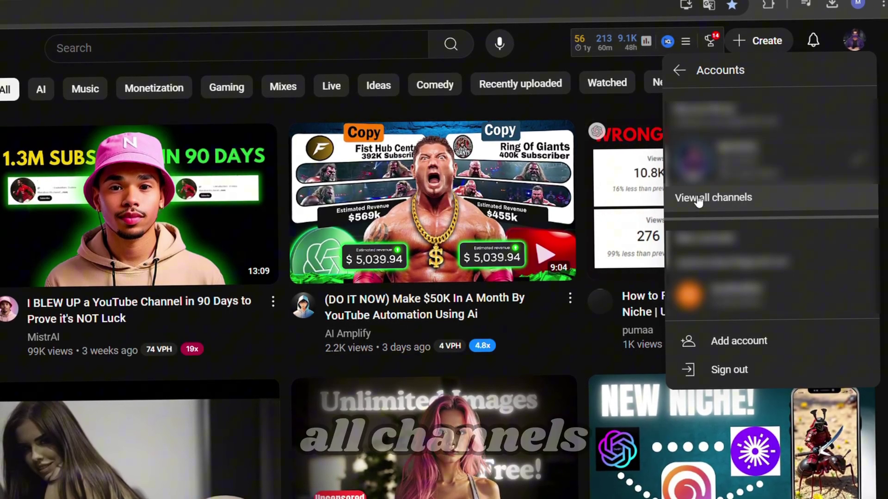
click(694, 198)
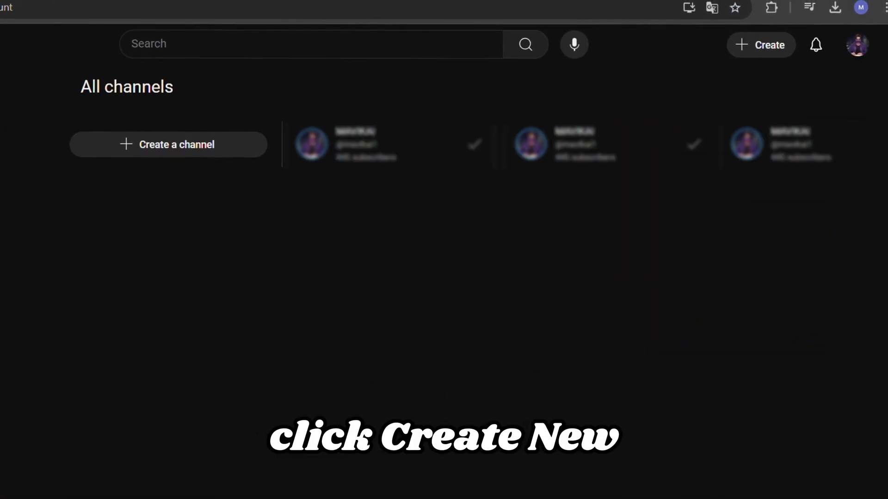
click(185, 147)
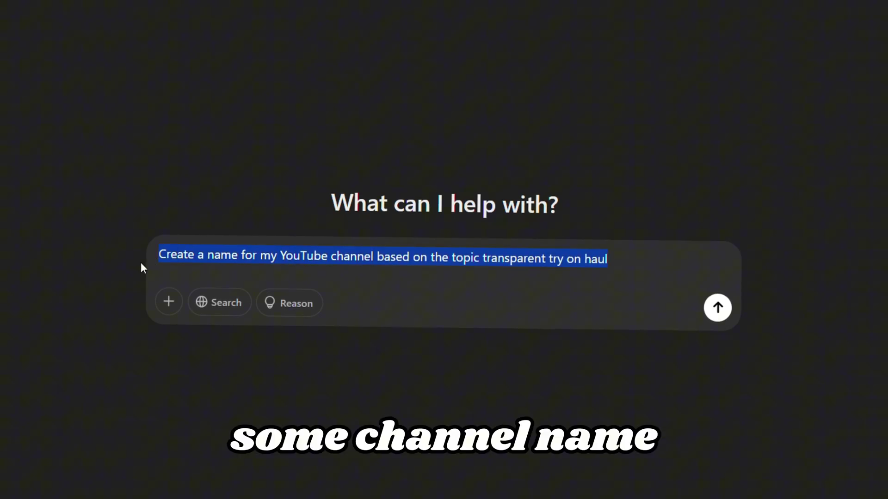
- Get ChatGPT channel-name ideas, select 'Transparent Trends', and request a matching channel description
click(718, 309)
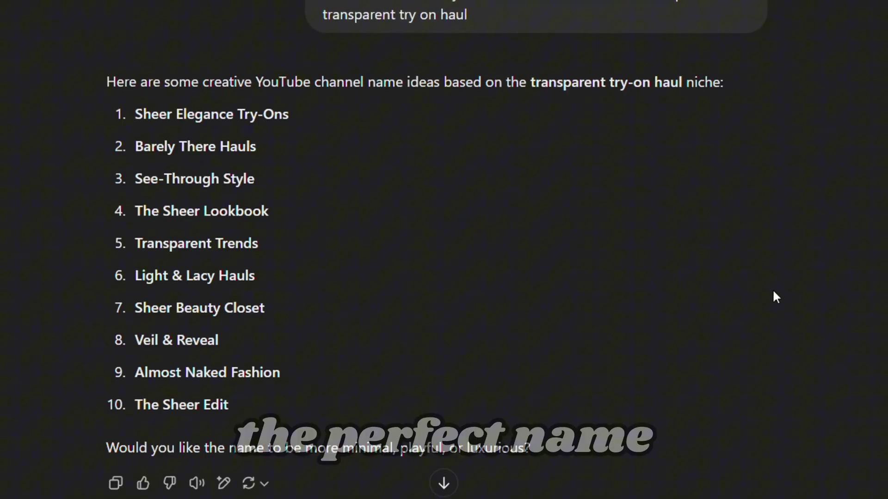
drag(113, 234, 301, 241)
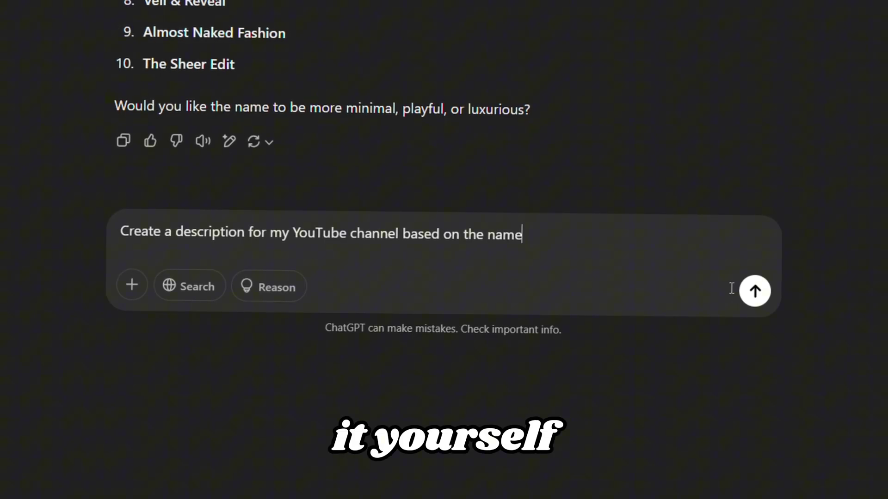
click(755, 291)
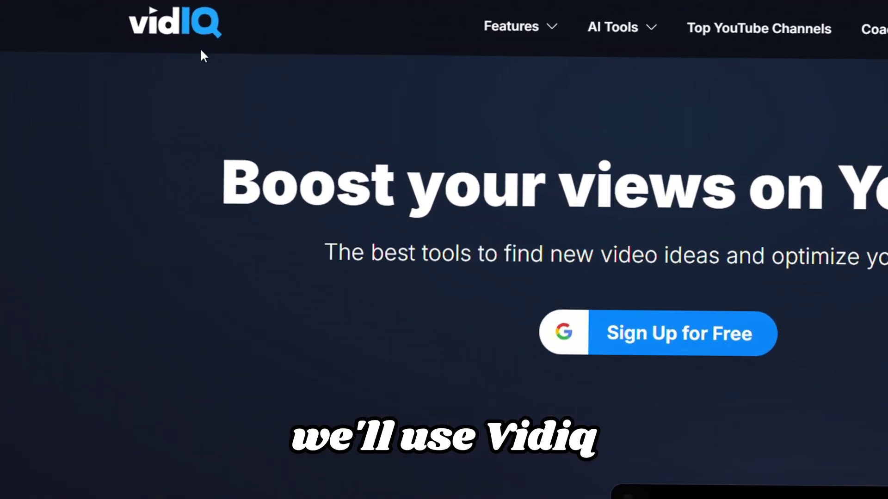
- Log in to vidIQ, review 'transparent try on haul' keyword scores, then open 'try on haul transparent'
scroll(444, 277, down, 2)
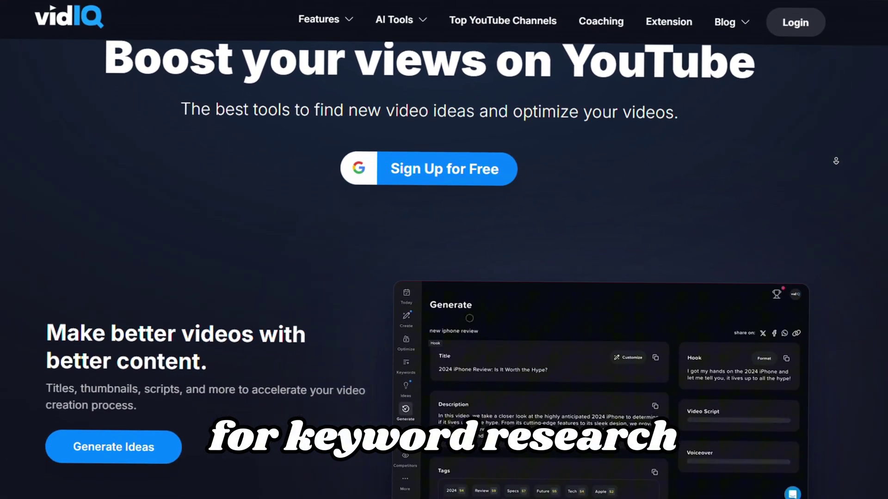
scroll(836, 156, down, 5)
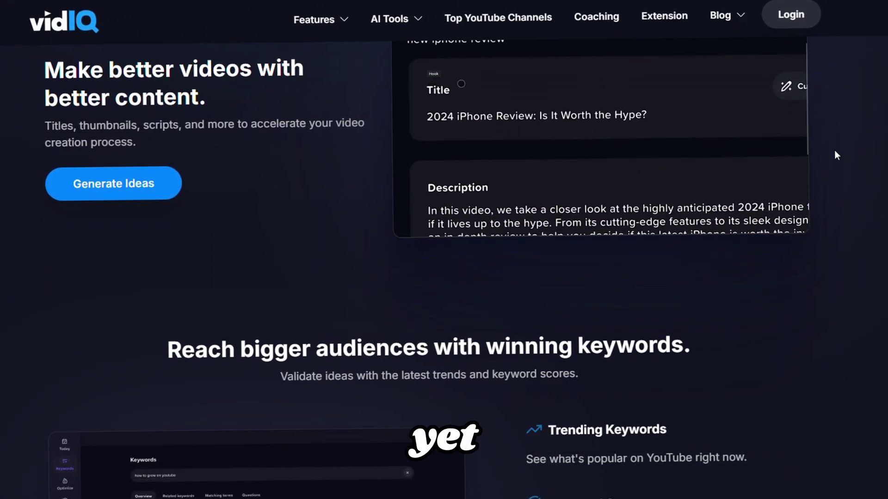
click(790, 15)
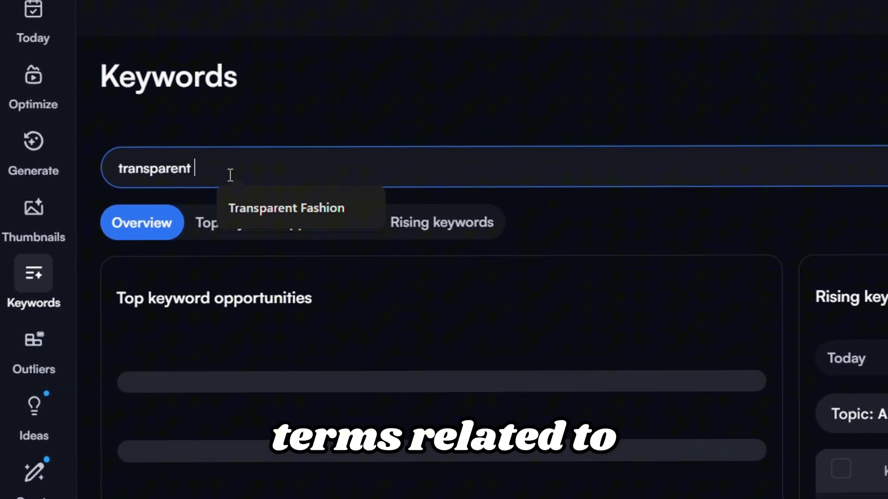
key(Return)
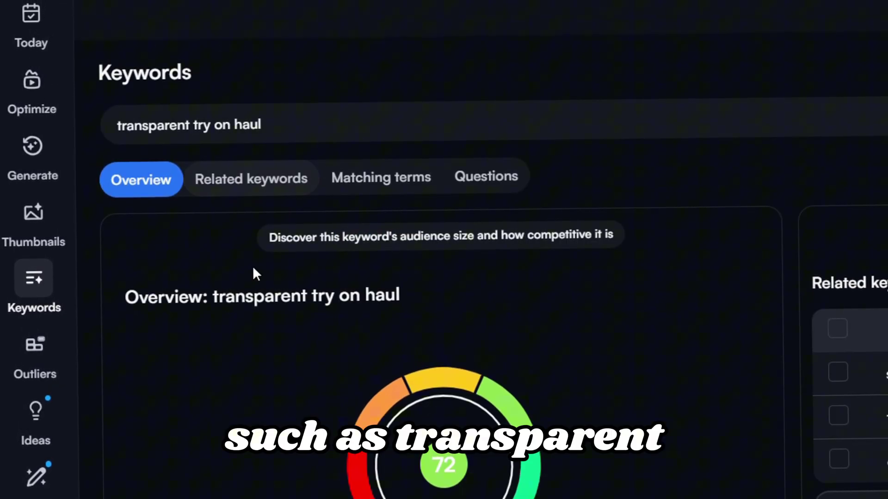
scroll(269, 290, down, 5)
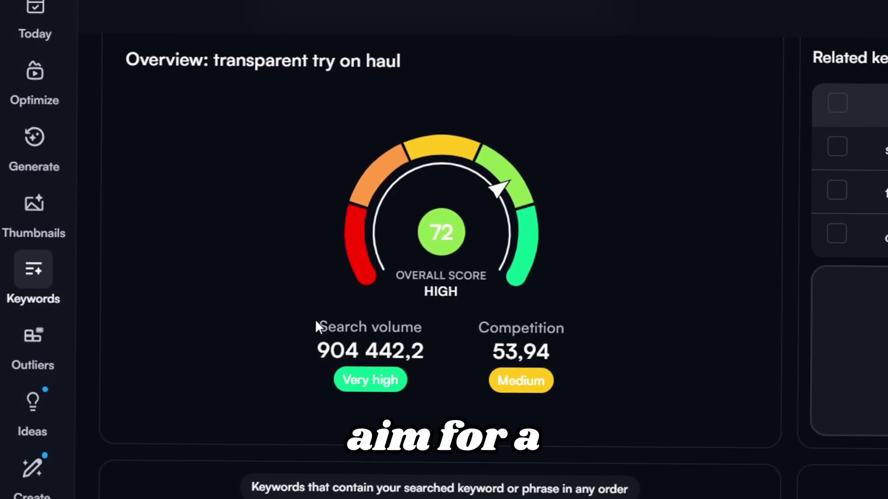
drag(476, 329, 493, 331)
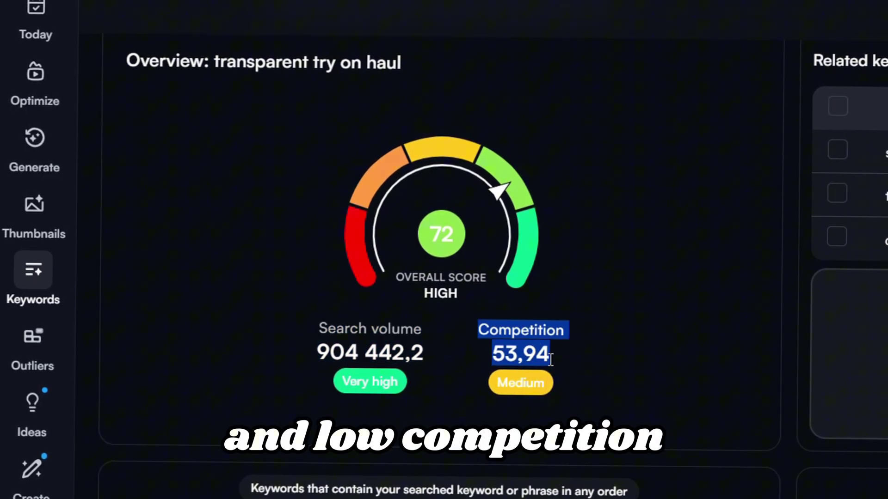
click(462, 237)
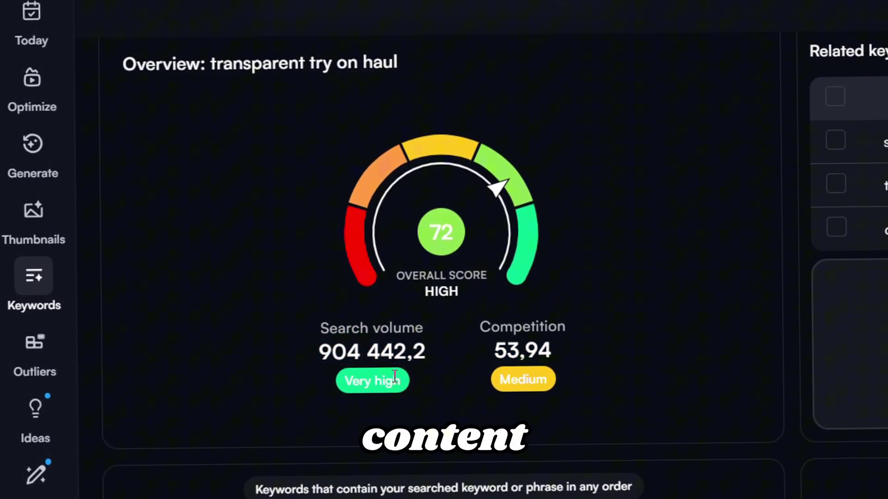
scroll(400, 372, down, 5)
click(266, 417)
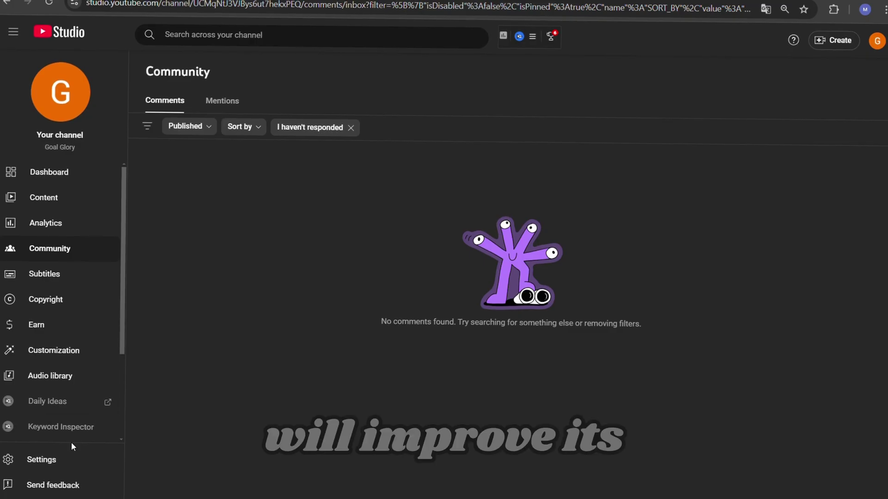
- Paste 'try on haul transparent' into the channel Keywords, then select ChatGPT's Ideogram logo prompt paragraph
click(71, 454)
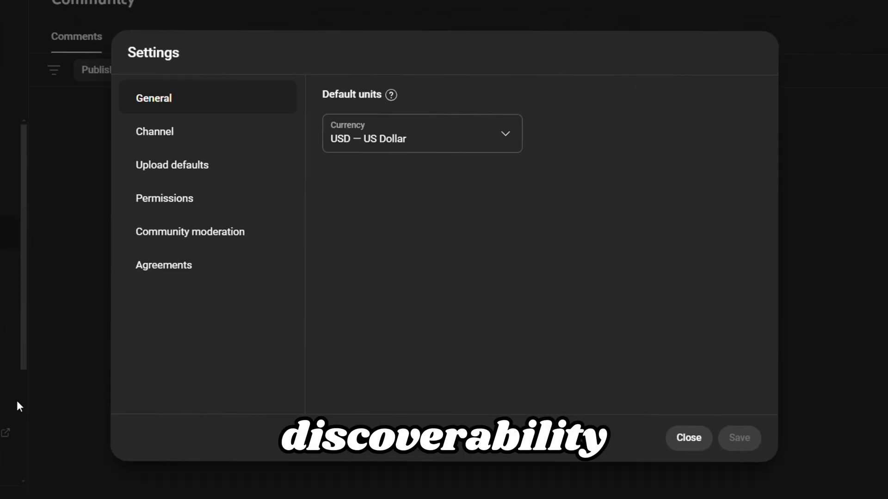
key(ctrl+v)
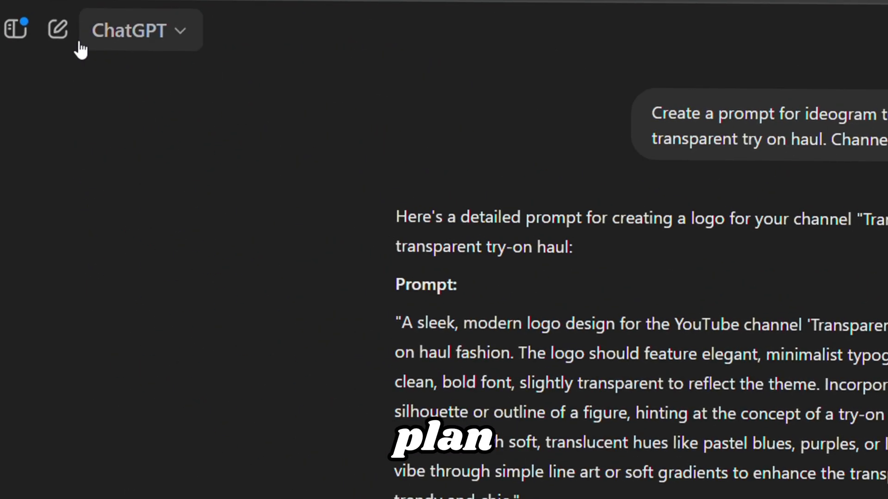
drag(396, 323, 407, 324)
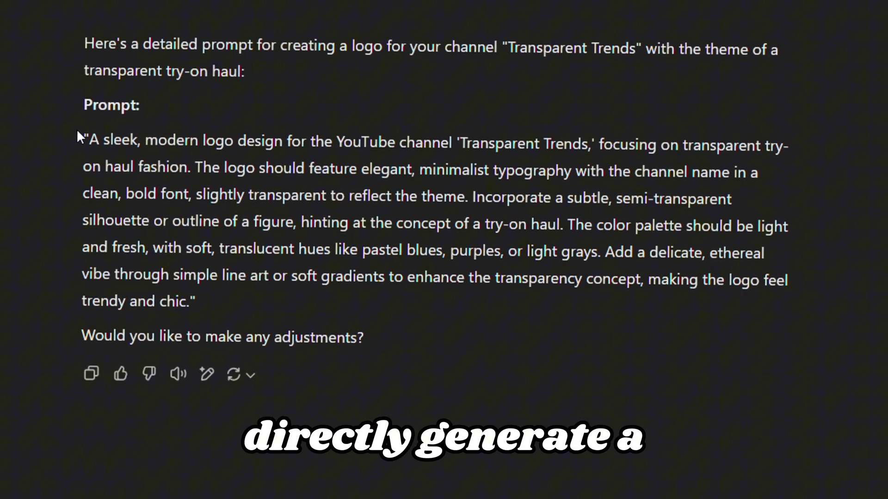
drag(94, 140, 281, 299)
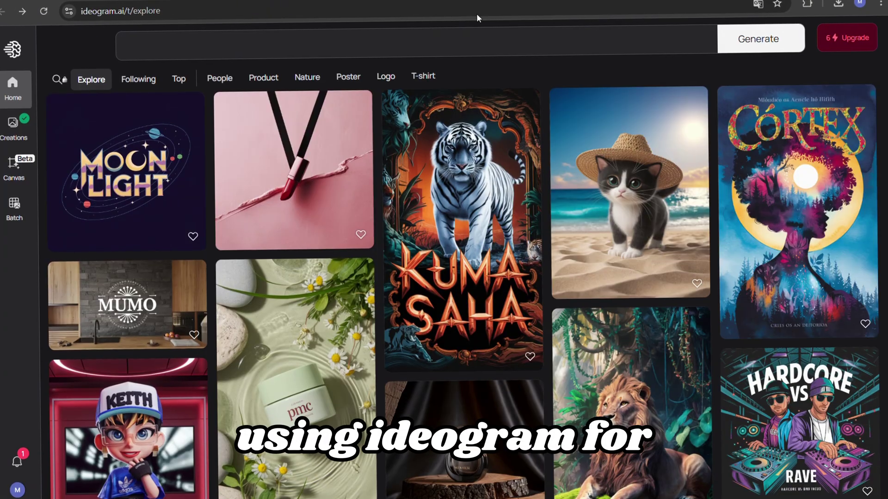
- Paste the logo prompt into Ideogram, set aspect ratio 1:1, generate, and open the first logo
click(476, 40)
key(ctrl+v)
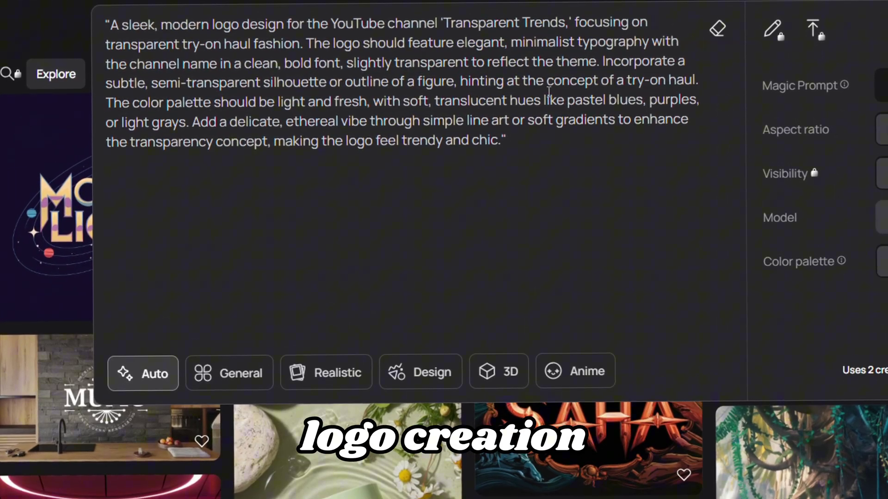
drag(563, 169, 109, 17)
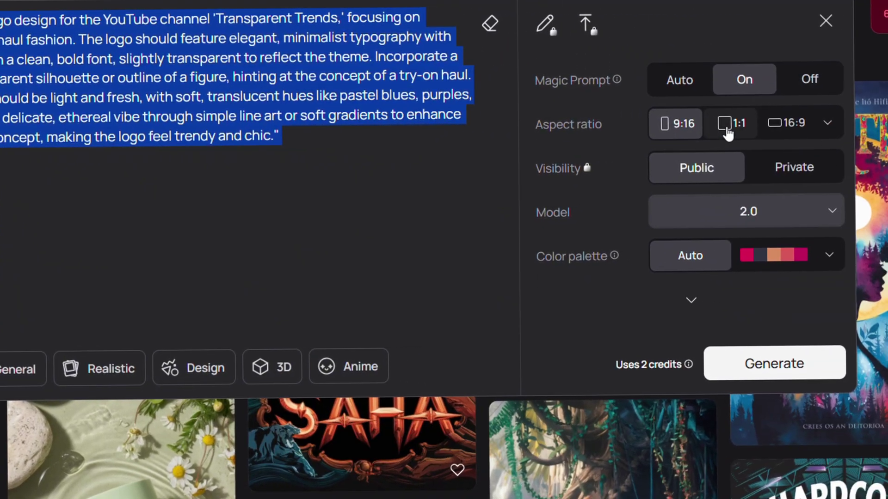
click(727, 133)
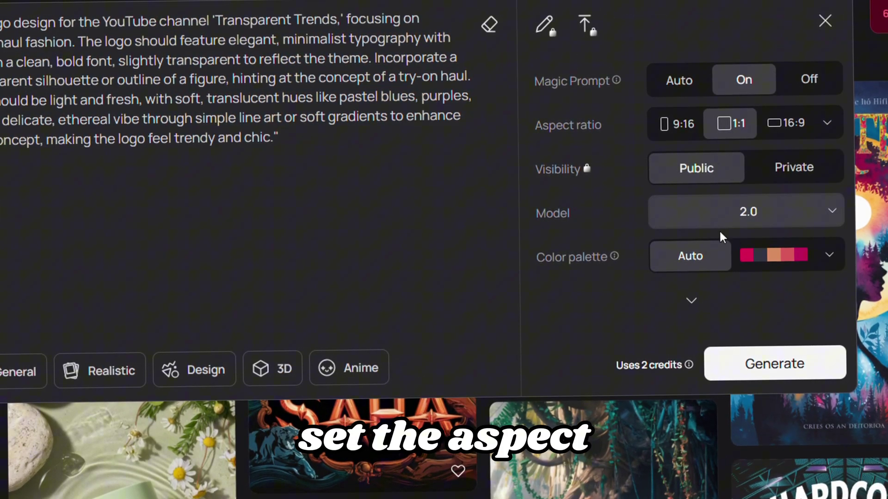
click(752, 376)
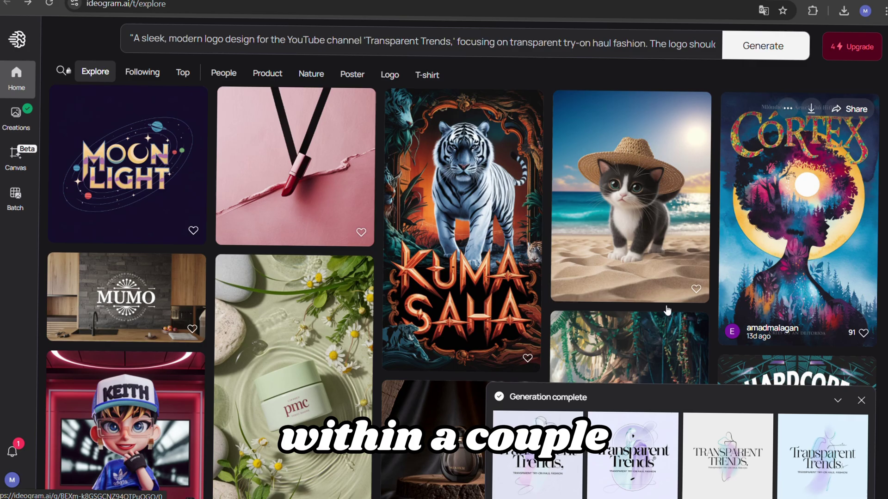
click(537, 444)
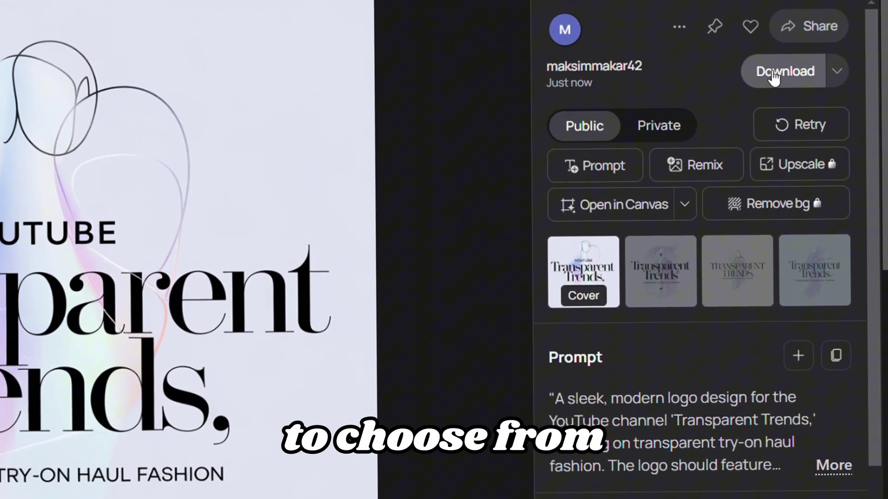
- Upload the downloaded Transparent Trends logo as the channel picture, accept the crop, and publish
click(780, 306)
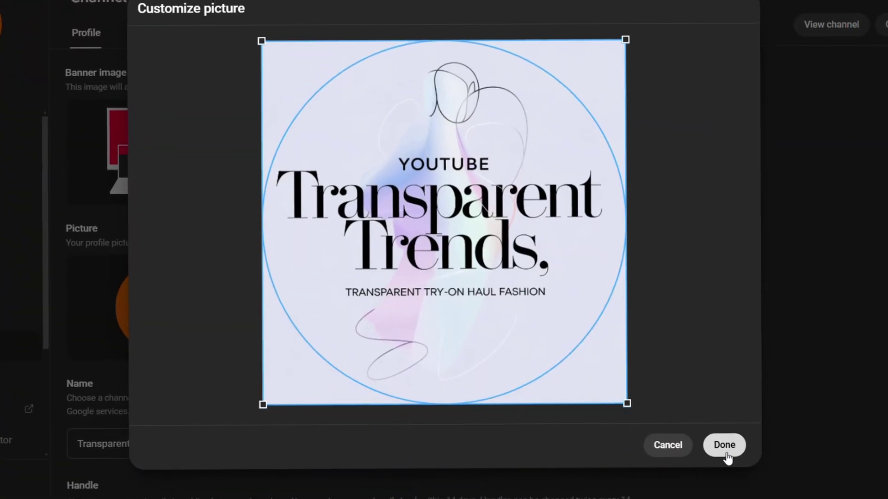
click(727, 444)
click(836, 130)
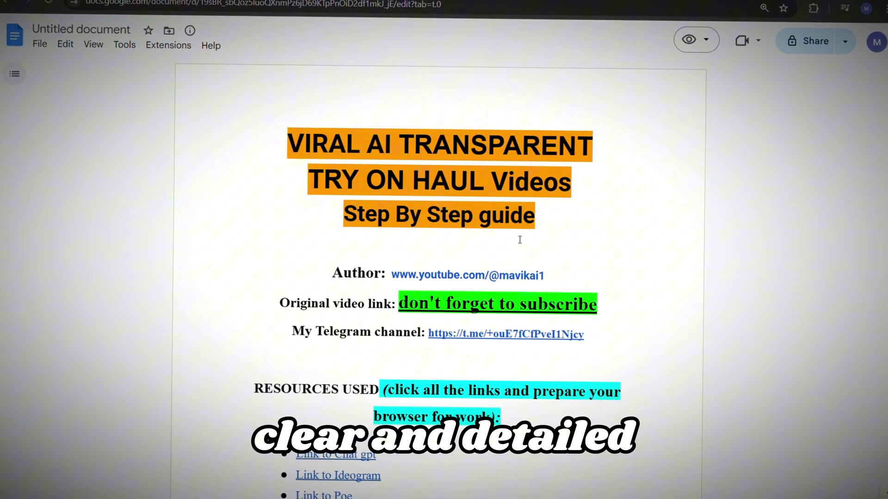
- Scroll to the guide's 'First Prompt:' section and select its prompt text
scroll(519, 239, down, 10)
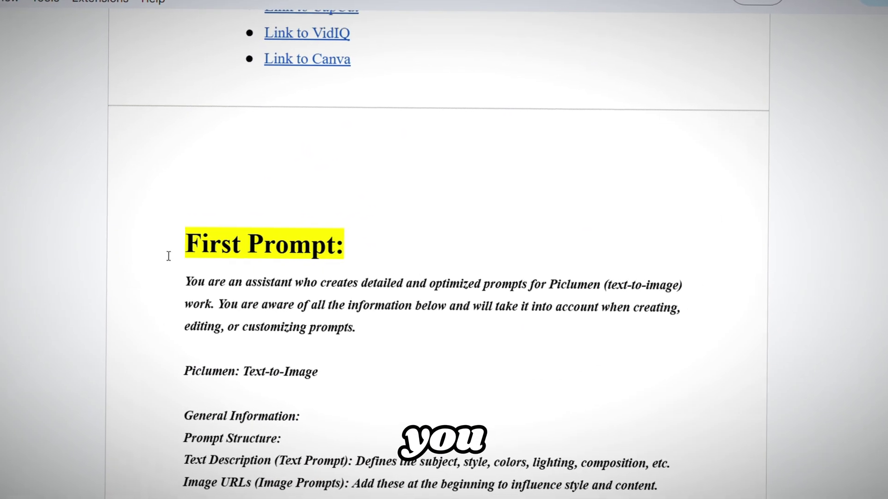
drag(170, 254, 409, 132)
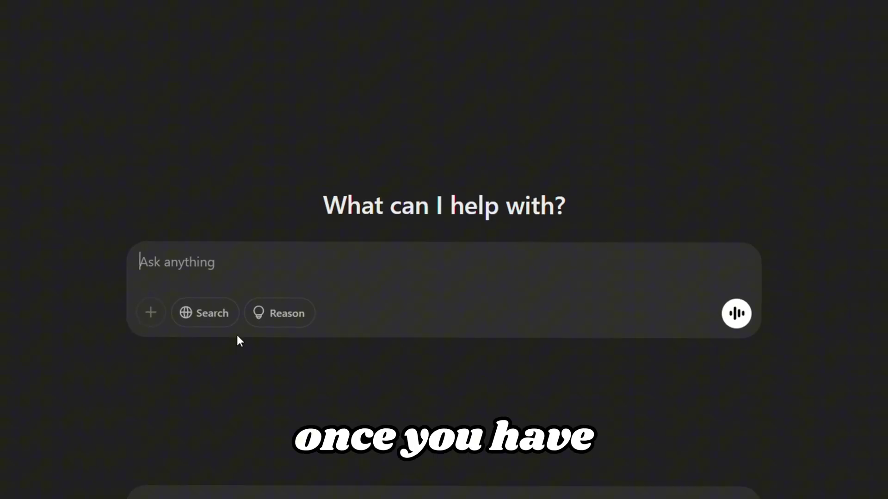
- Send ChatGPT the First Prompt, then the sheer-dress description to get image-generation prompts
key(ctrl+v)
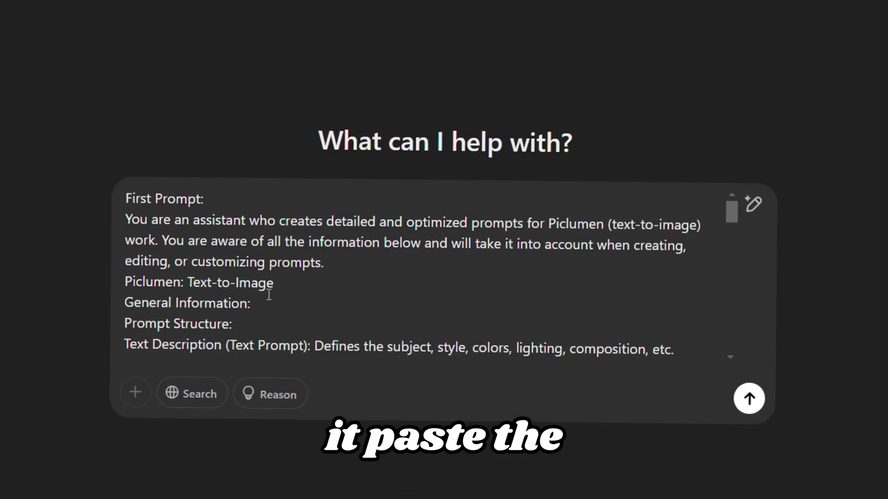
click(748, 400)
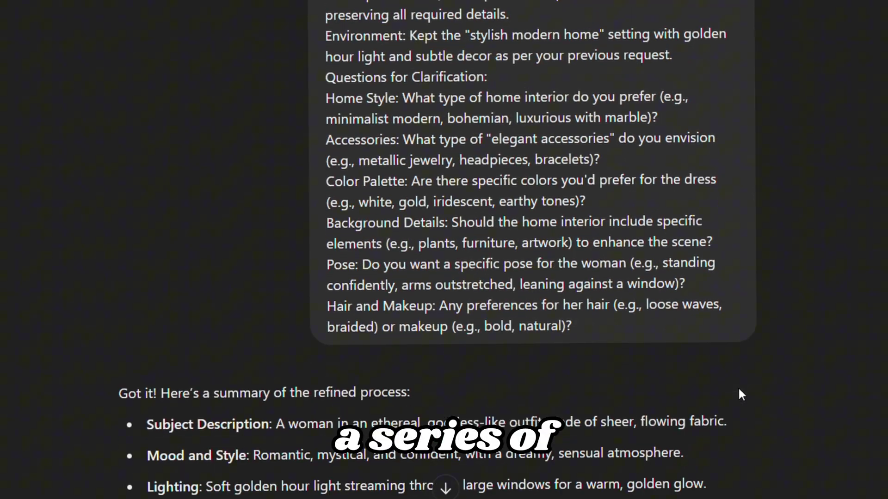
scroll(739, 394, down, 10)
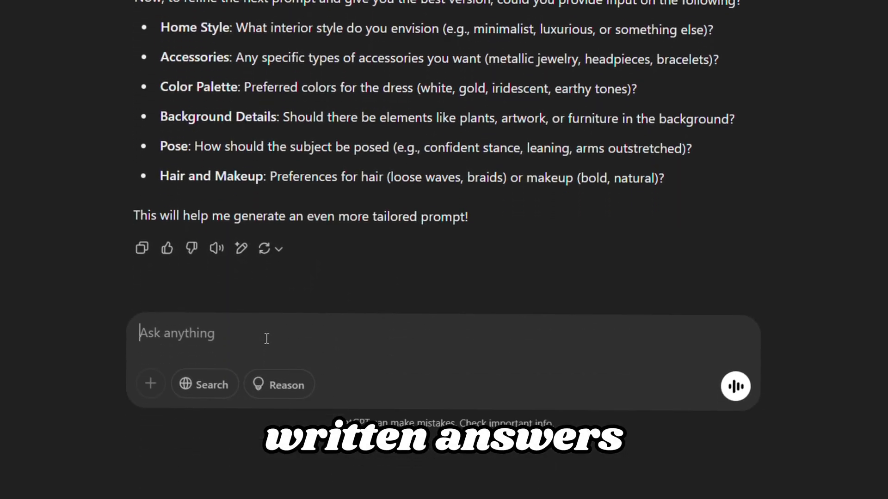
key(ctrl+v)
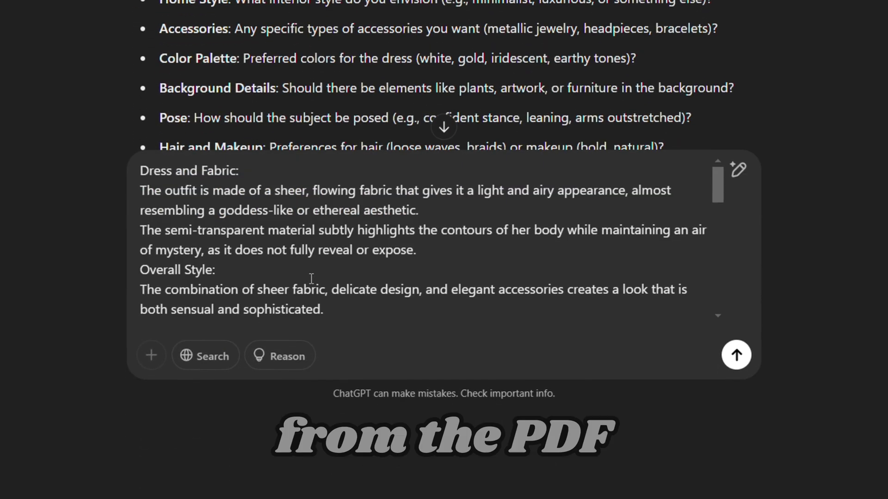
click(738, 352)
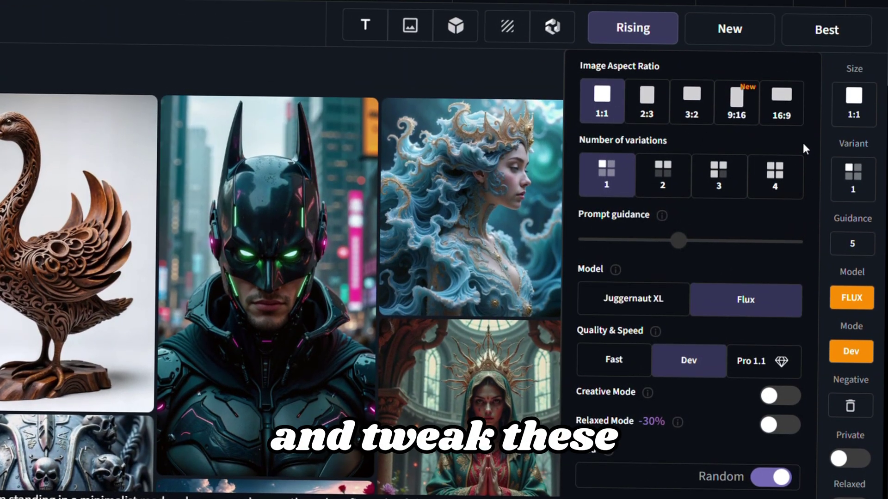
- Set CGDream to 16:9, 2 variations and the Adult filter category, then generate
click(786, 118)
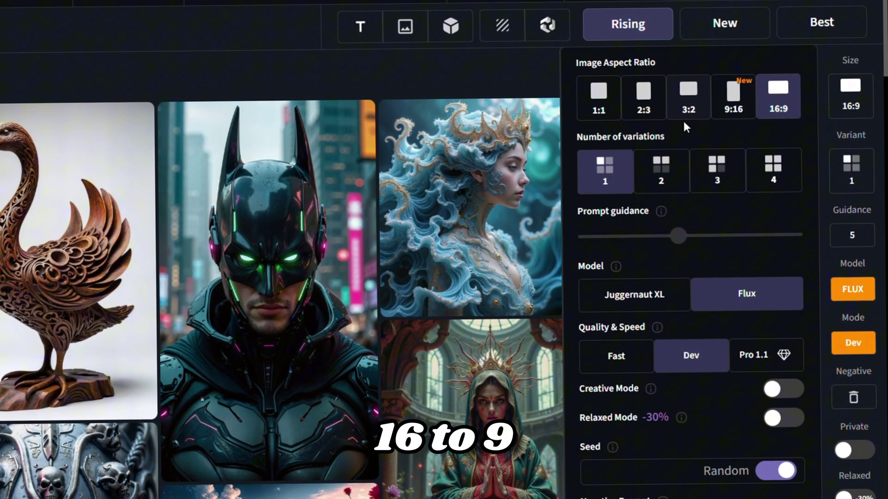
click(664, 166)
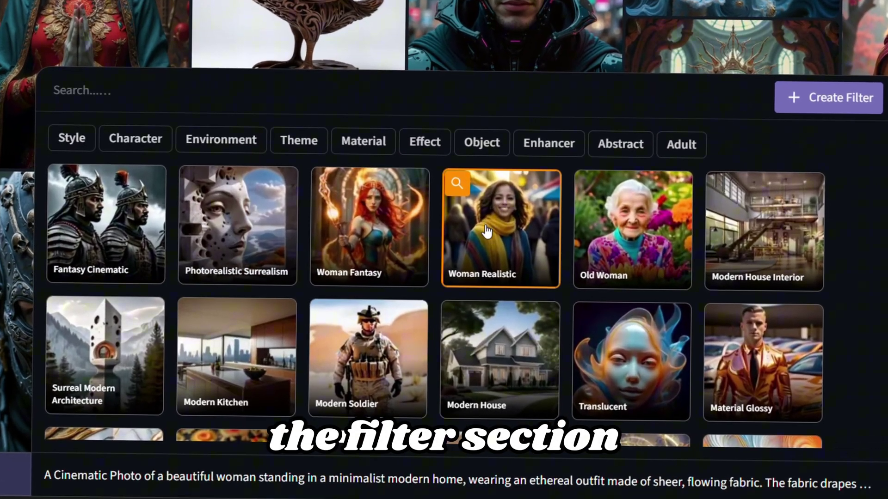
click(683, 147)
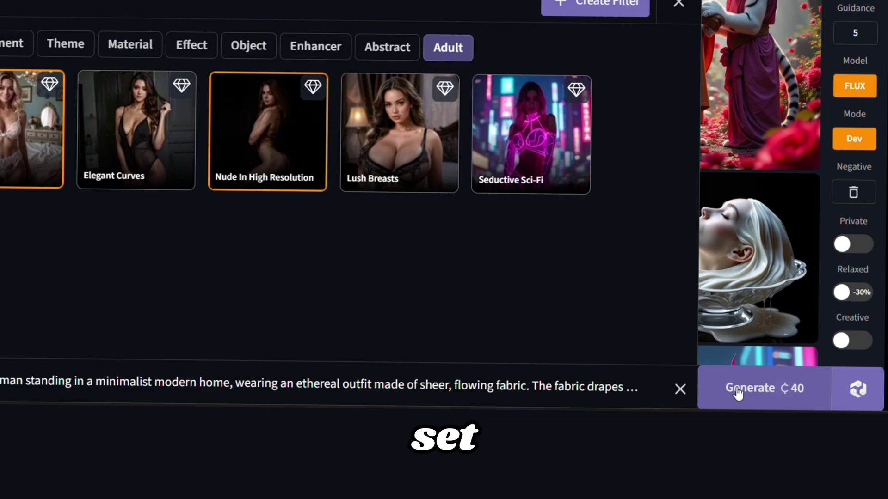
click(737, 393)
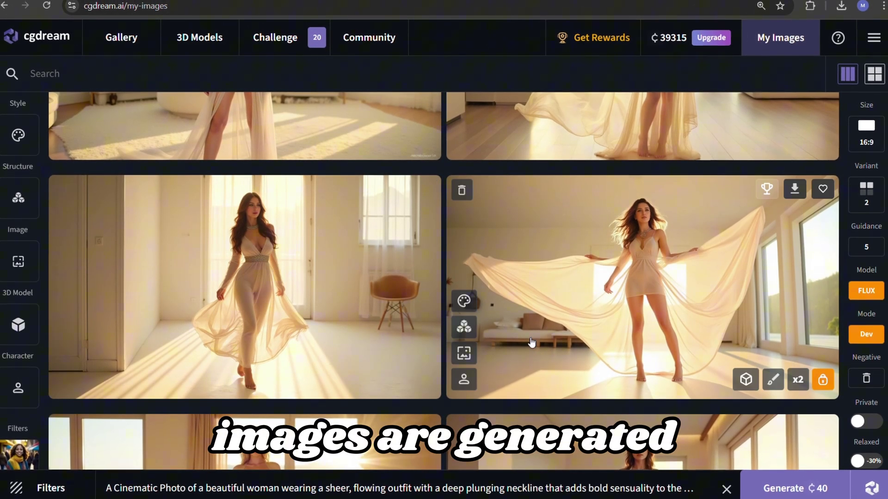
- Open the image of the woman walking in the sheer dress and apply the x2 upscale
click(294, 290)
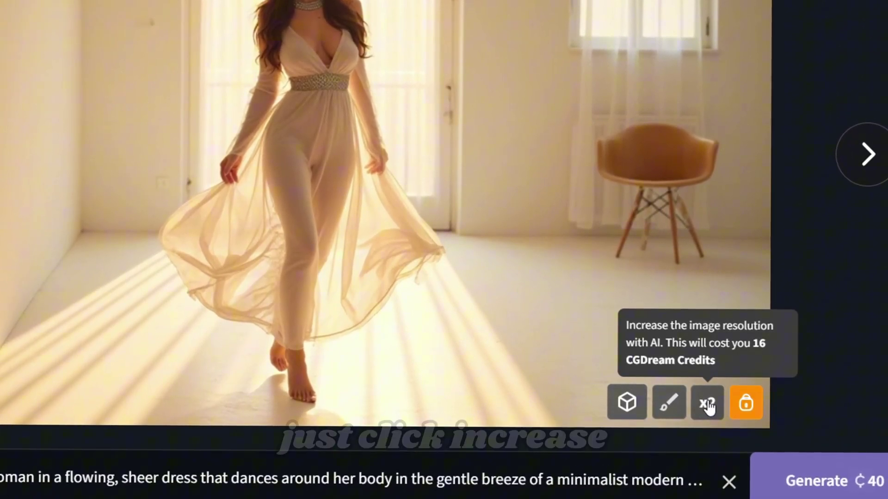
click(708, 405)
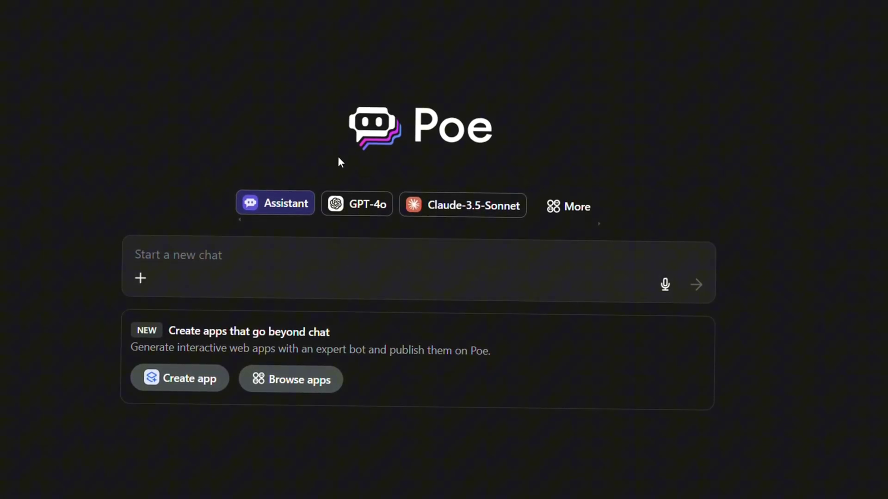
- Send image 13 to GPT-4o with the pasted Runway prompt-writing guide
click(351, 209)
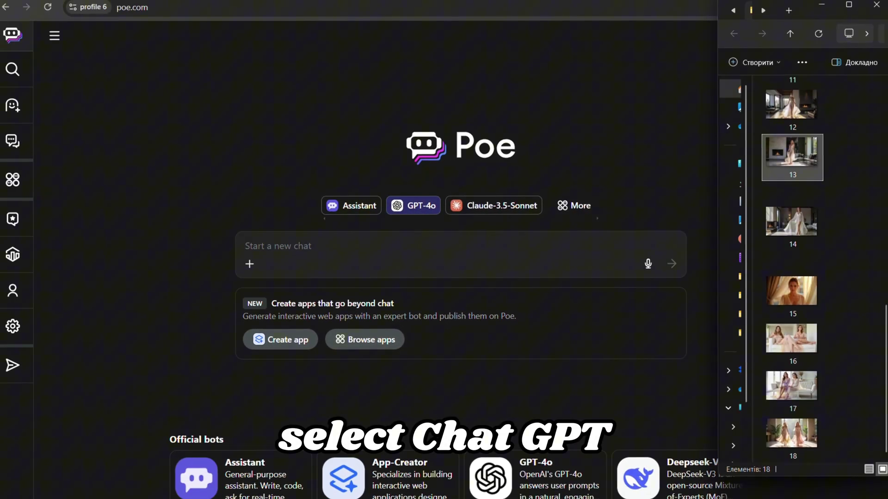
drag(795, 152, 321, 253)
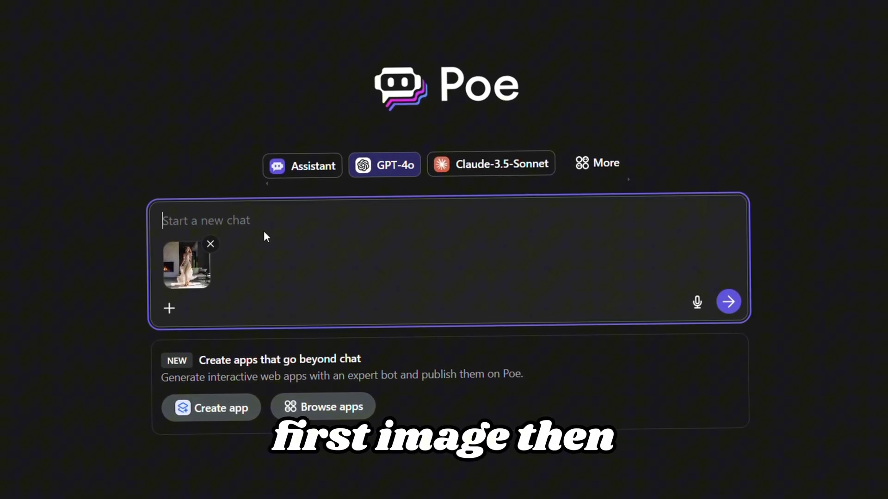
key(ctrl+v)
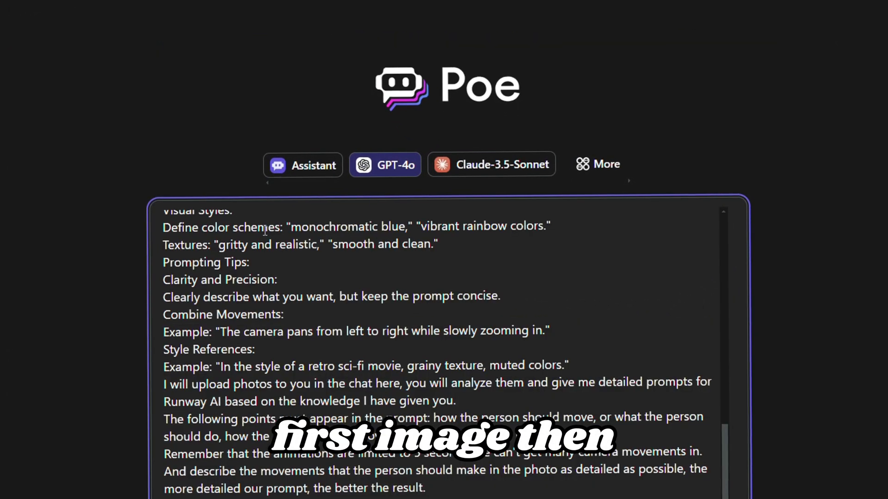
scroll(265, 229, up, 6)
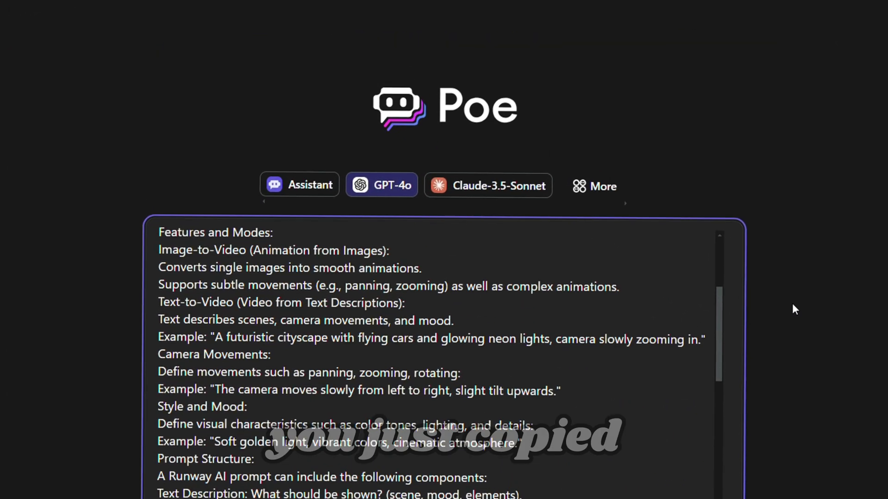
scroll(791, 307, down, 5)
click(719, 132)
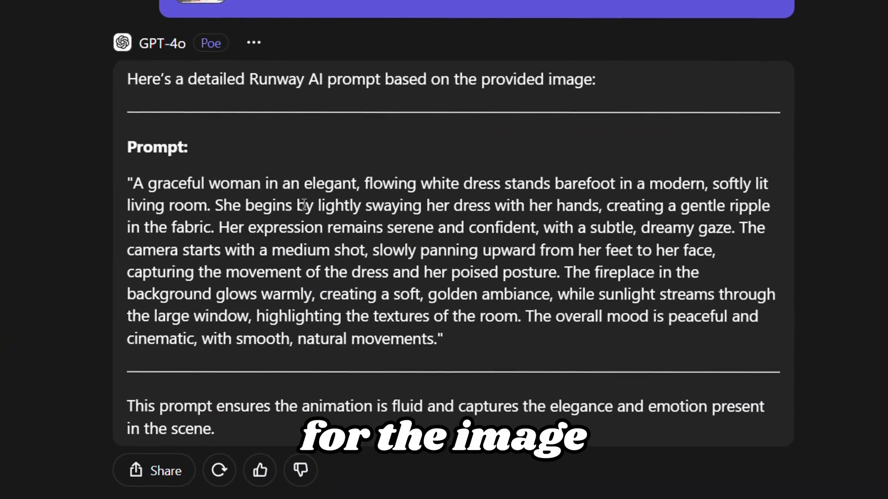
- Set up a Runway video from image 13 with the copied GPT-4o prompt and a 5s duration
triple_click(304, 205)
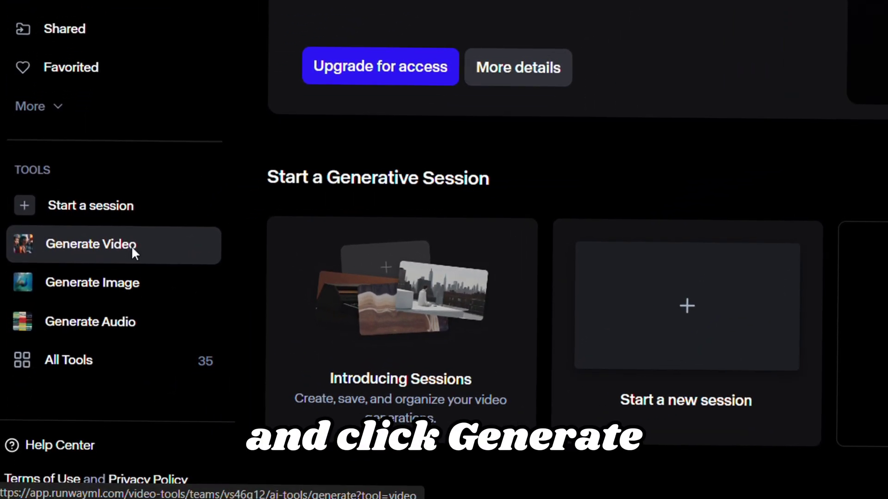
click(120, 276)
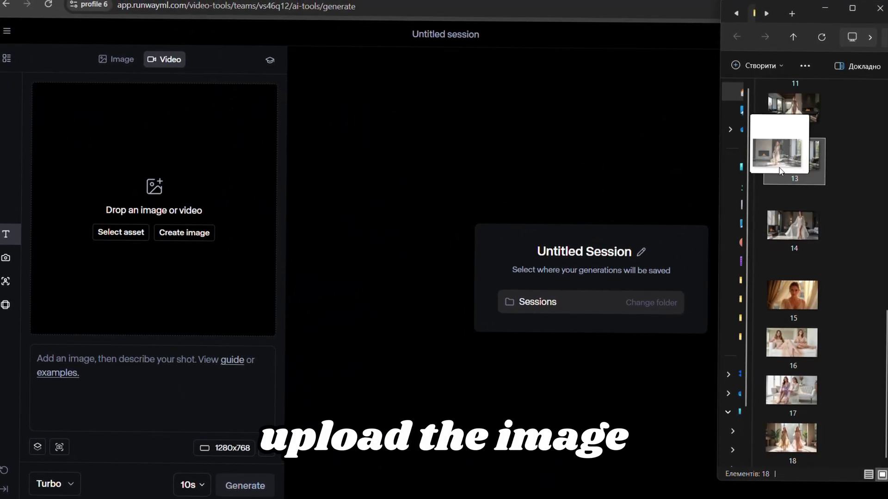
drag(779, 171, 105, 222)
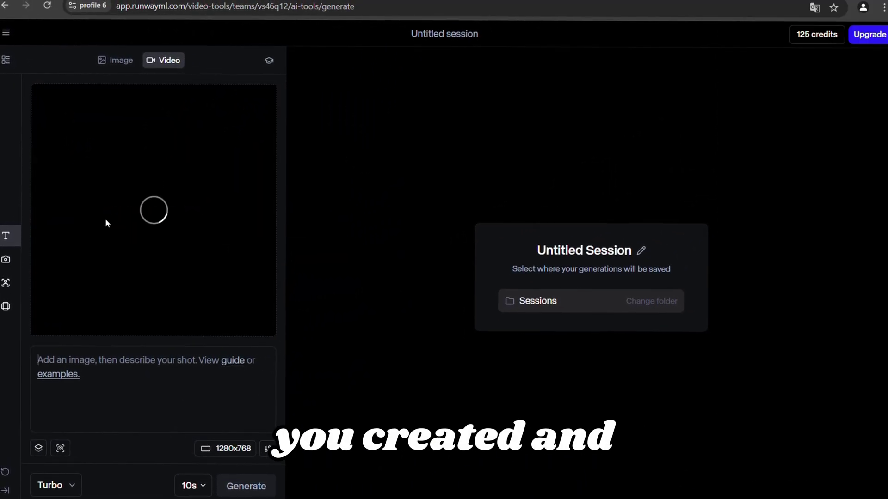
click(108, 400)
key(ctrl+v)
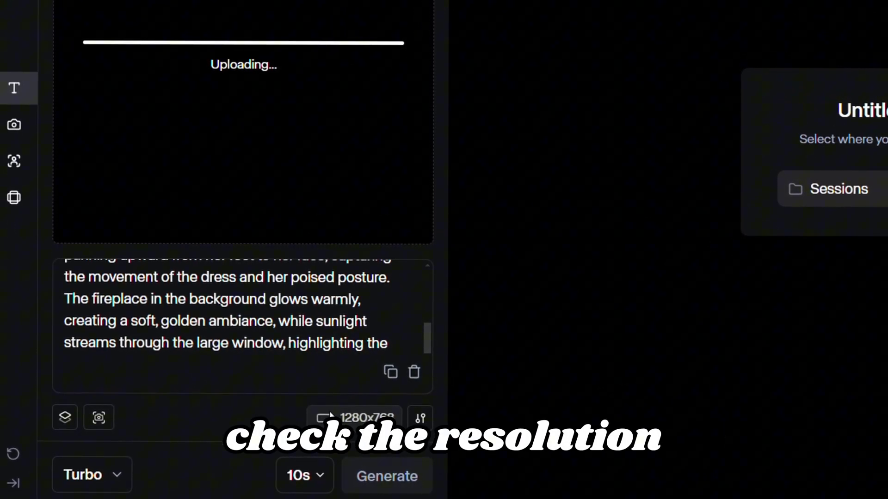
click(318, 485)
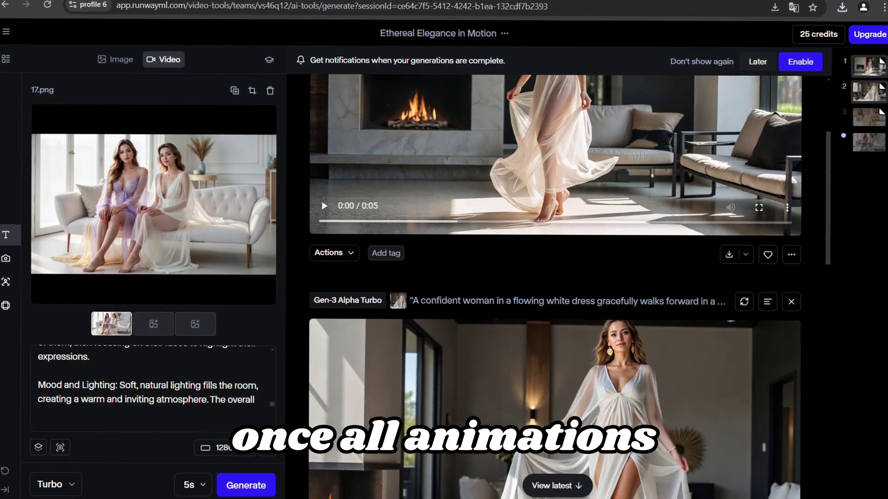
scroll(555, 277, down, 5)
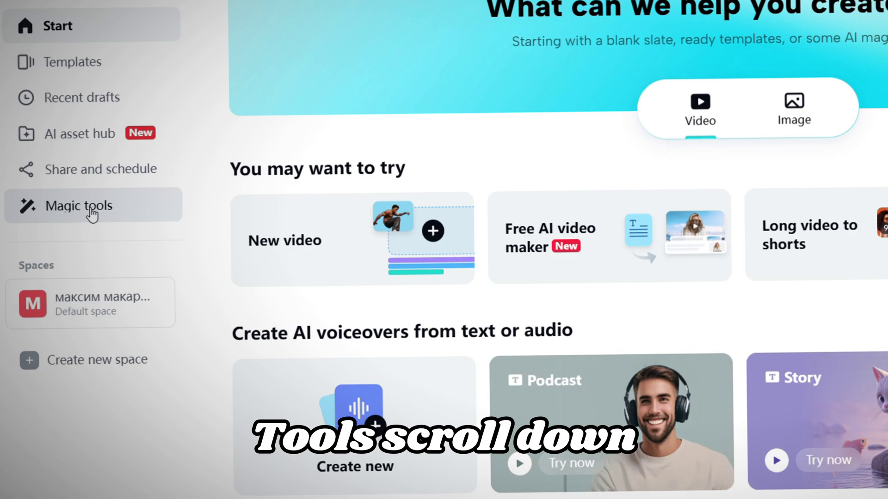
- Load the first Gen-3 clip into the Video upscaler, upscale it 2x, and download it
click(90, 210)
scroll(437, 266, down, 10)
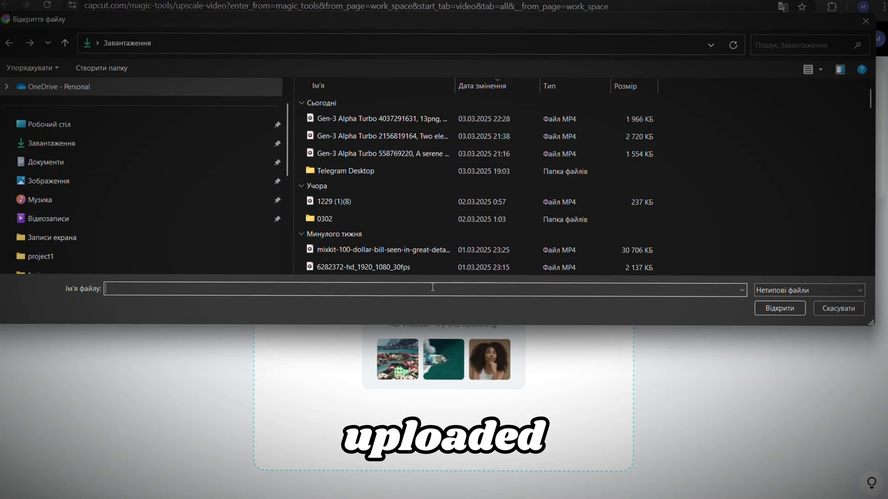
click(430, 120)
click(780, 302)
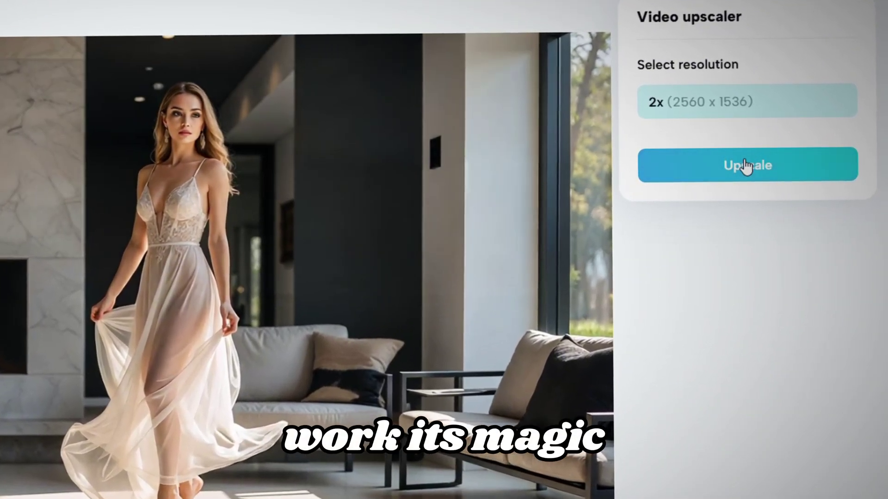
click(745, 165)
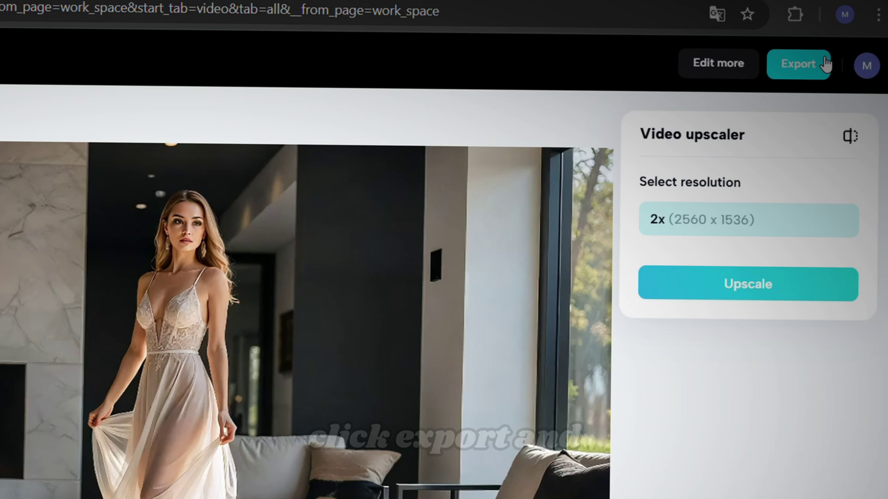
click(825, 64)
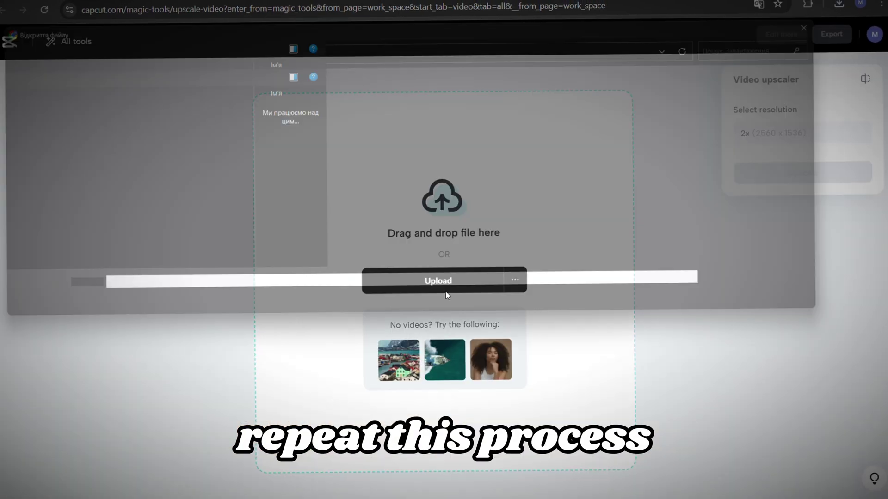
click(802, 177)
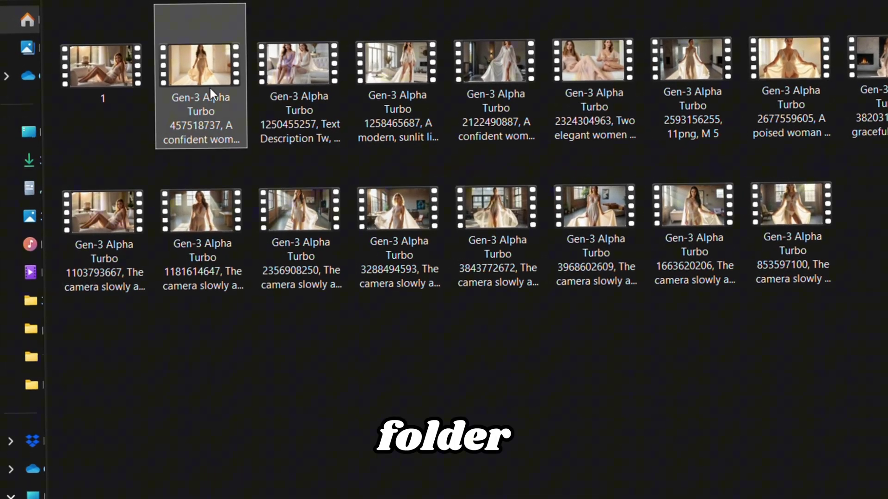
- Rename the downloaded Gen-3 clips in order as 1 through 5
click(202, 117)
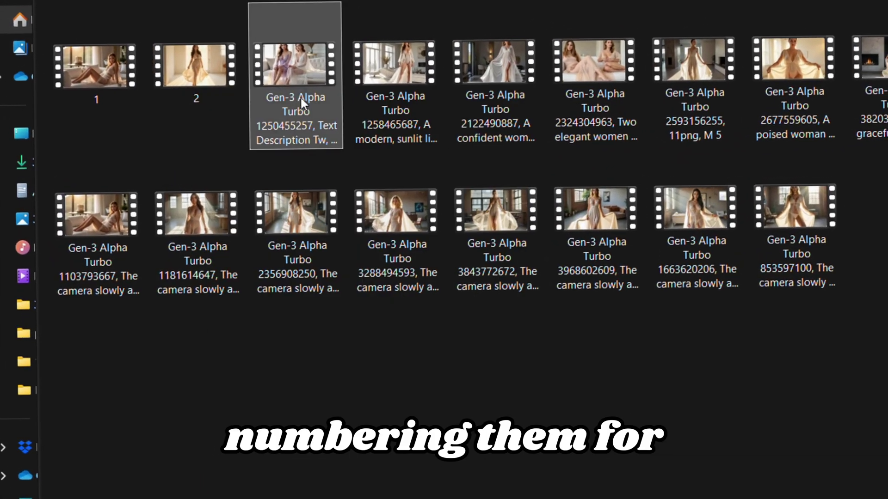
text(3)
click(395, 104)
text(4)
click(495, 104)
text(5)
click(595, 104)
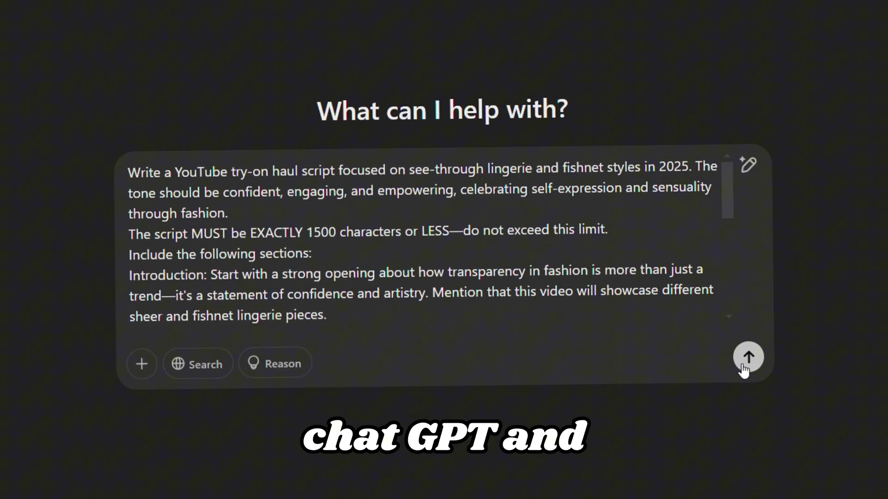
- Send the third try-on haul prompt and select the reply from [INTRODUCTION] to the end
click(748, 358)
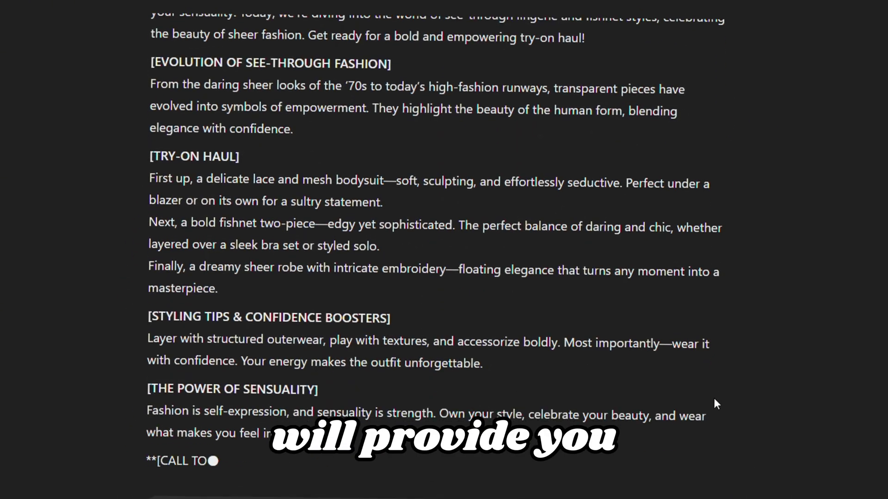
scroll(714, 398, up, 10)
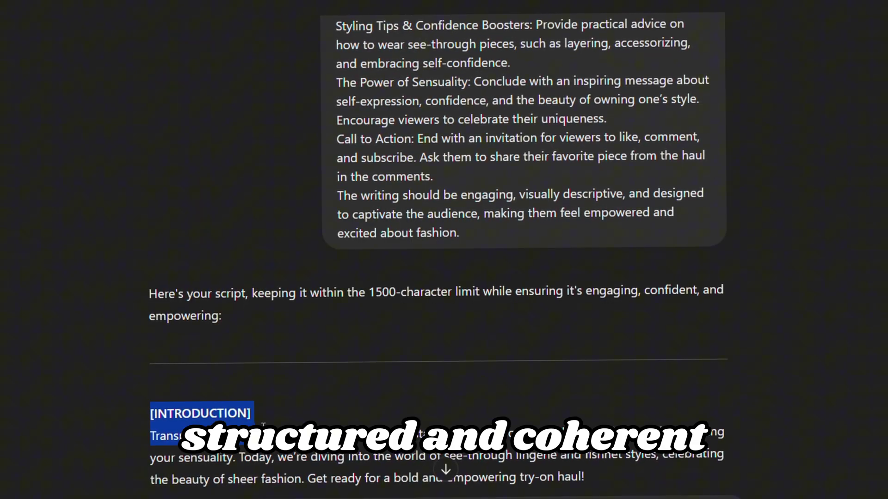
drag(302, 423, 430, 394)
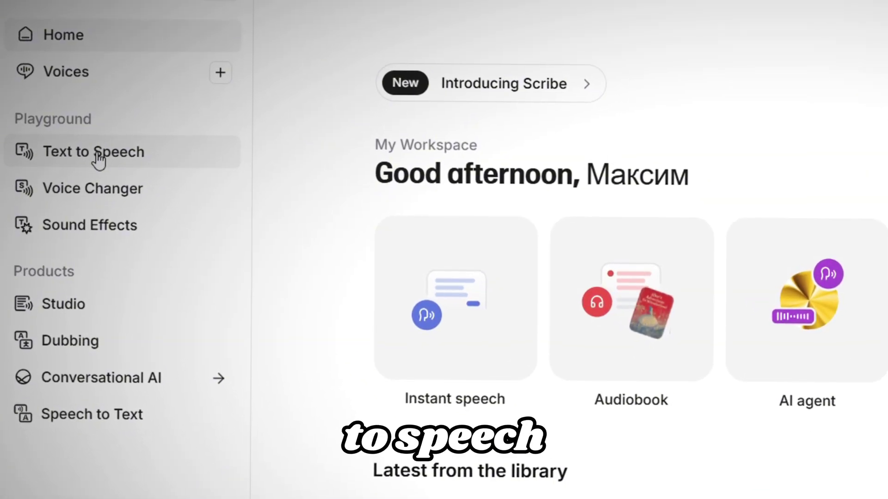
- In Text to Speech, choose Alice from the Default voices list
click(73, 89)
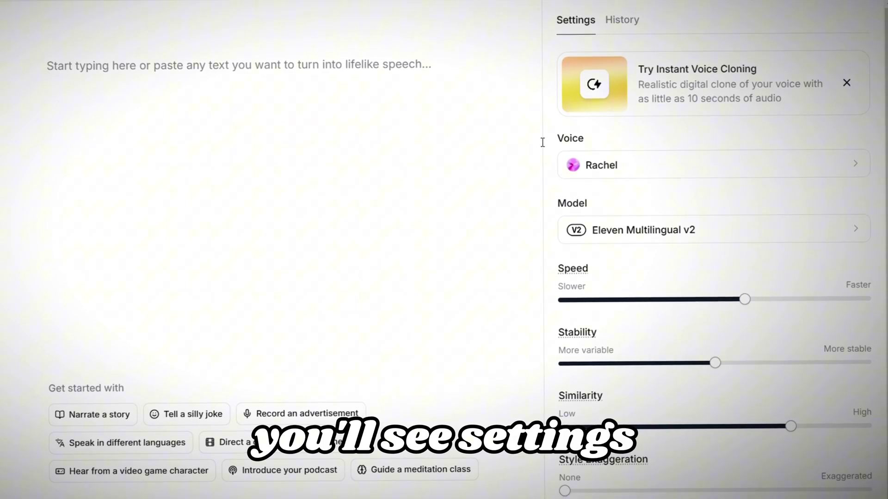
click(606, 159)
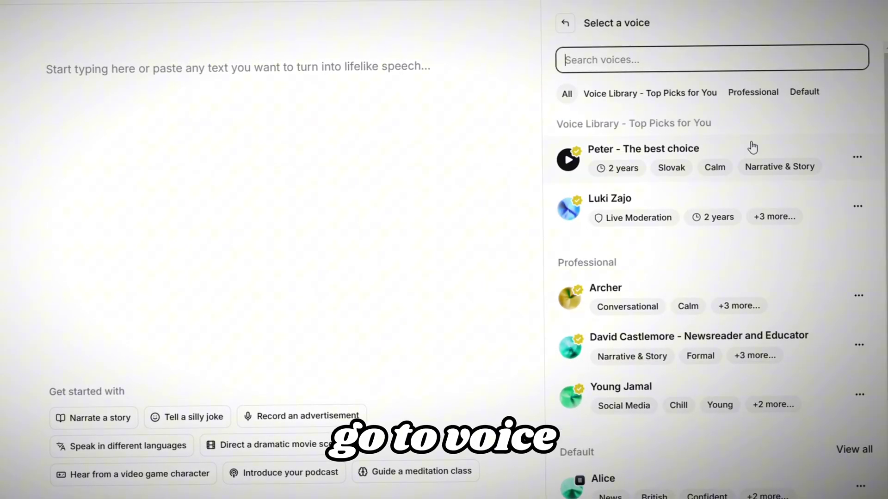
scroll(712, 300, down, 1)
scroll(712, 300, down, 6)
scroll(712, 301, up, 9)
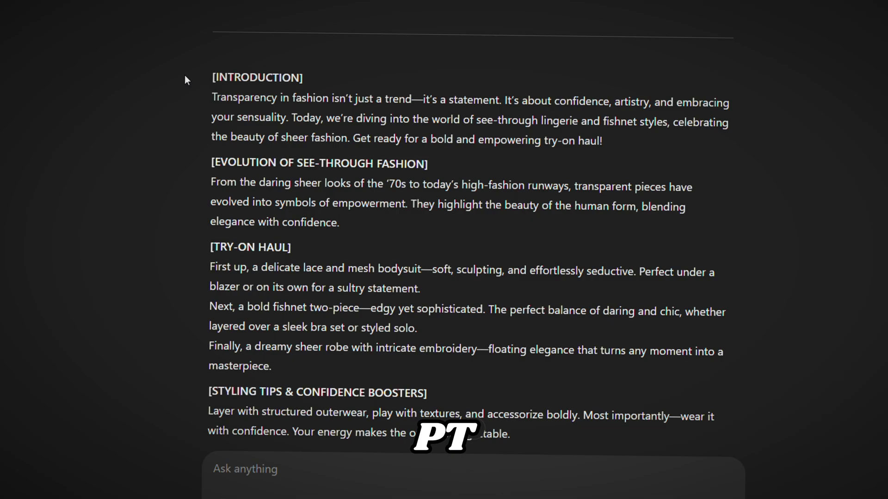
- Paste the 1,363-character ChatGPT script into ElevenLabs and generate the speech
drag(185, 75, 428, 393)
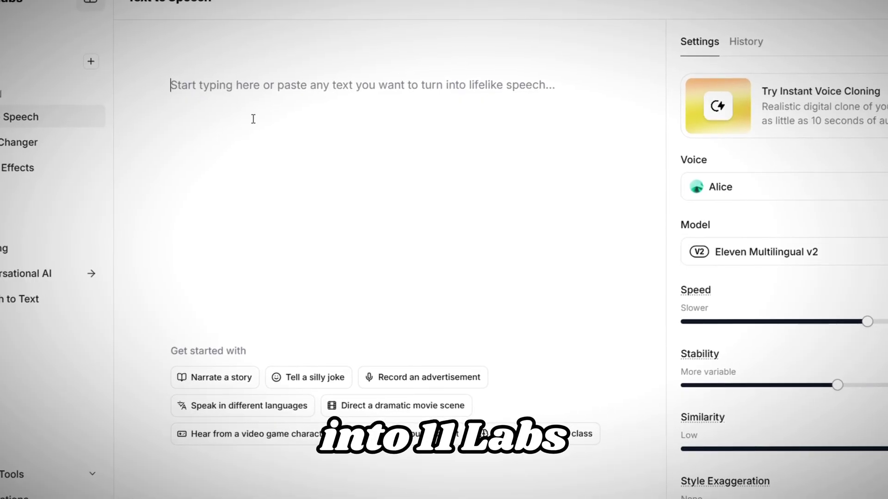
key(ctrl+v)
scroll(369, 209, up, 5)
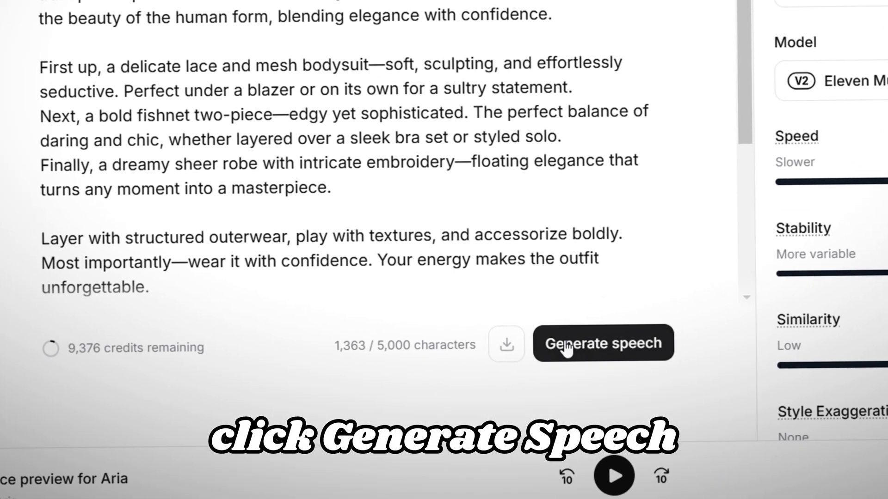
click(544, 421)
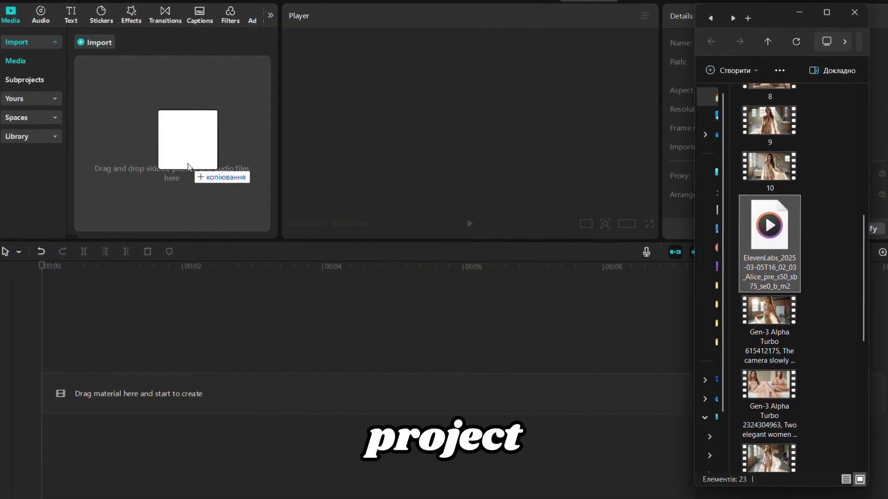
- Import the voiceover MP3 onto the timeline and delete everything after the 4:42 mark
drag(188, 167, 188, 167)
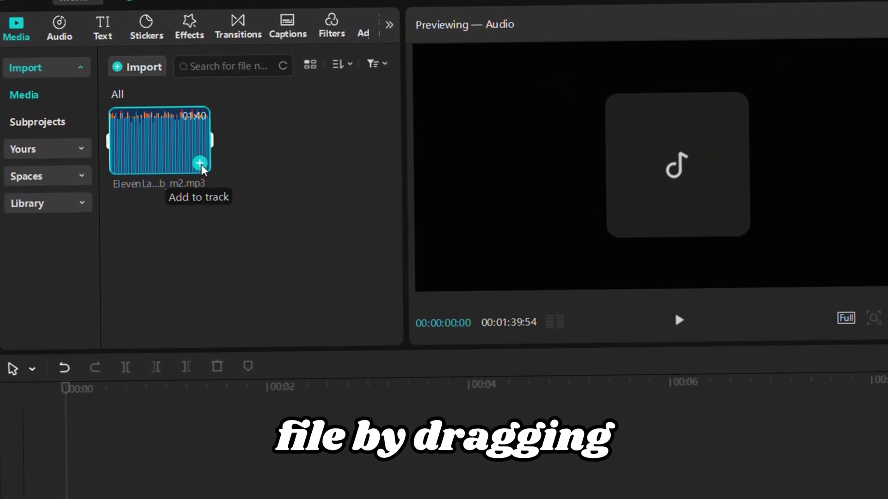
click(200, 164)
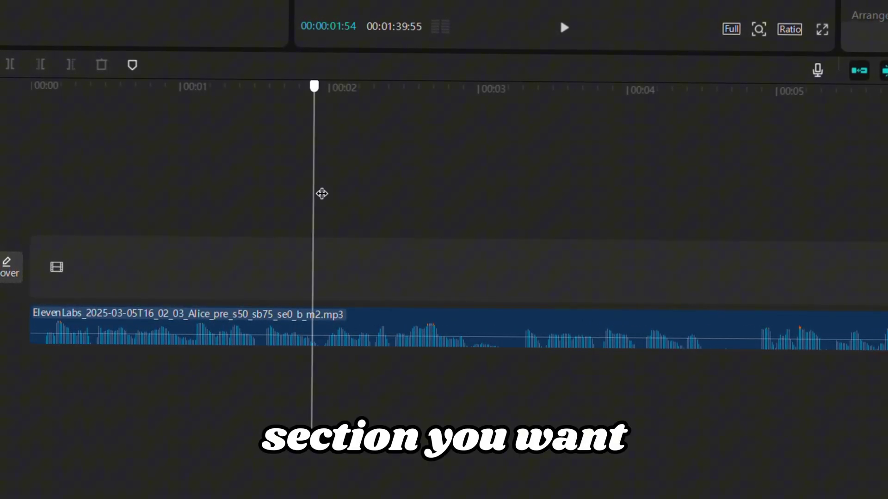
drag(355, 192, 730, 213)
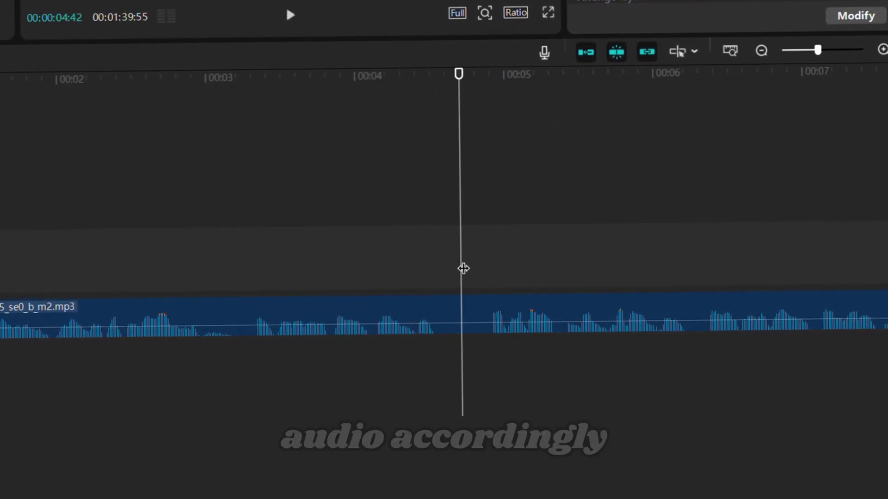
click(73, 154)
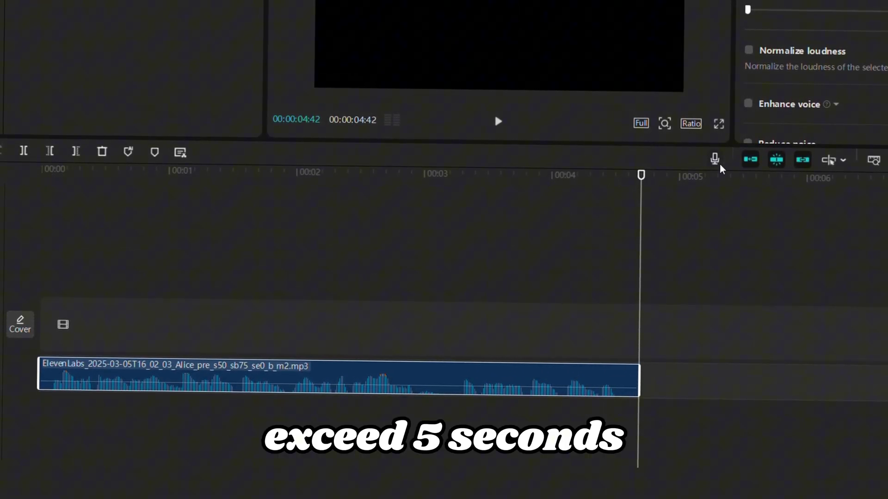
- Export only the audio as an MP3 named 1, with video export turned off
click(855, 5)
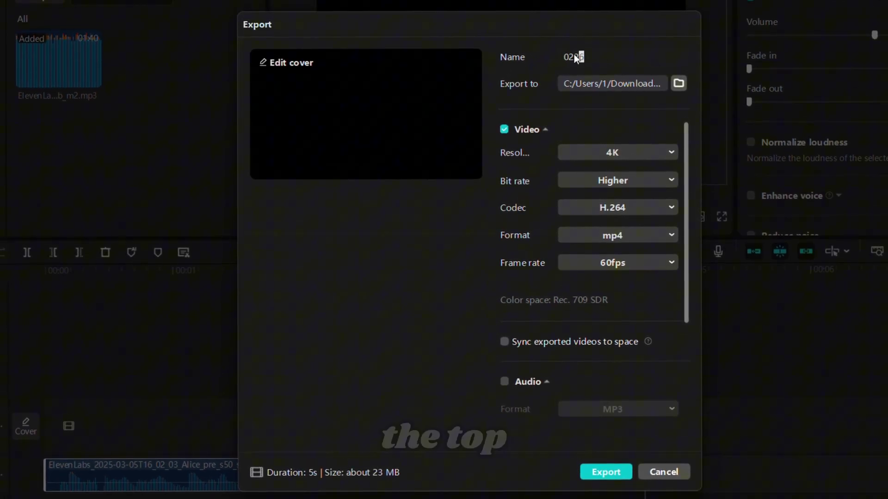
text(1)
scroll(608, 203, down, 1)
scroll(609, 205, down, 2)
click(505, 261)
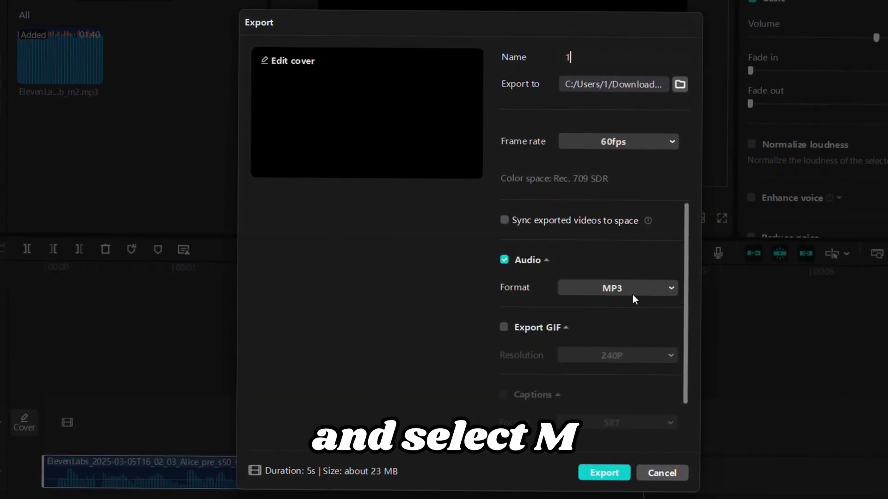
scroll(611, 268, up, 3)
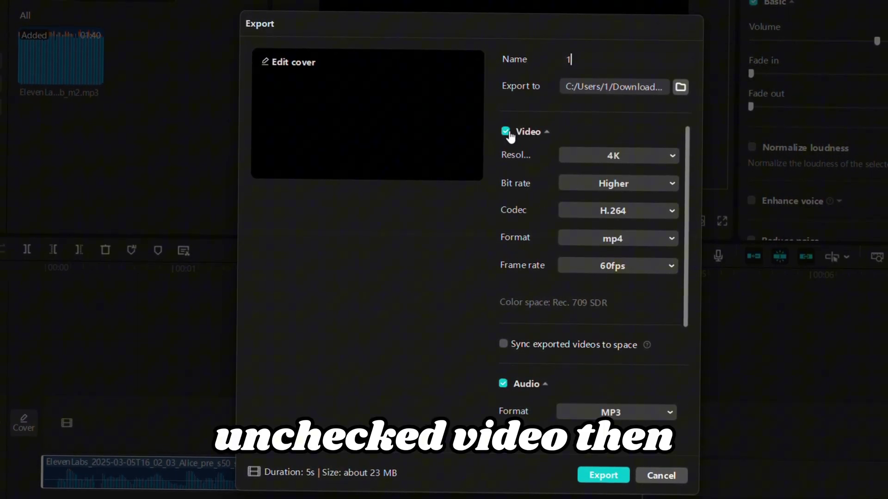
click(507, 132)
click(610, 476)
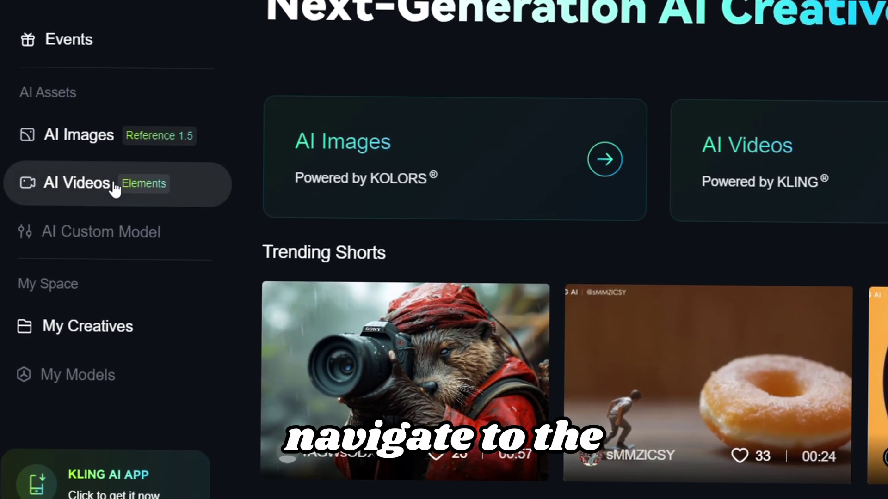
- Open Kling AI's Lip Sync and upload the white-dress video clip
click(55, 232)
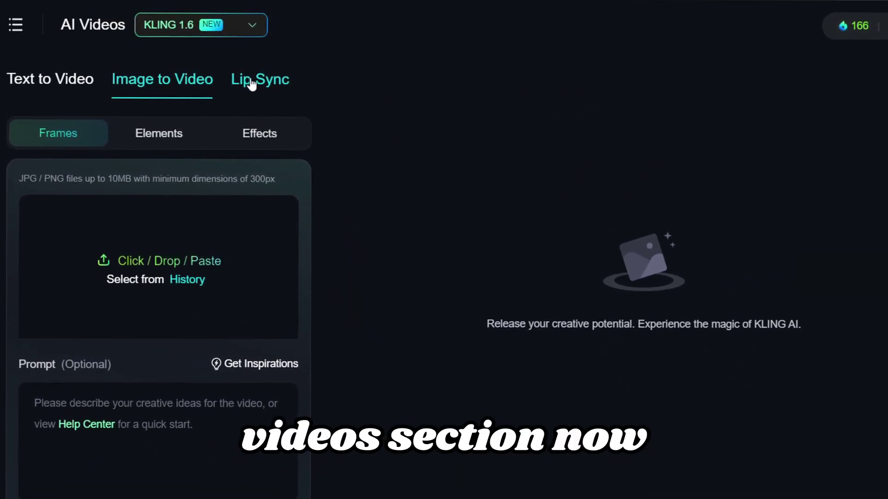
click(250, 79)
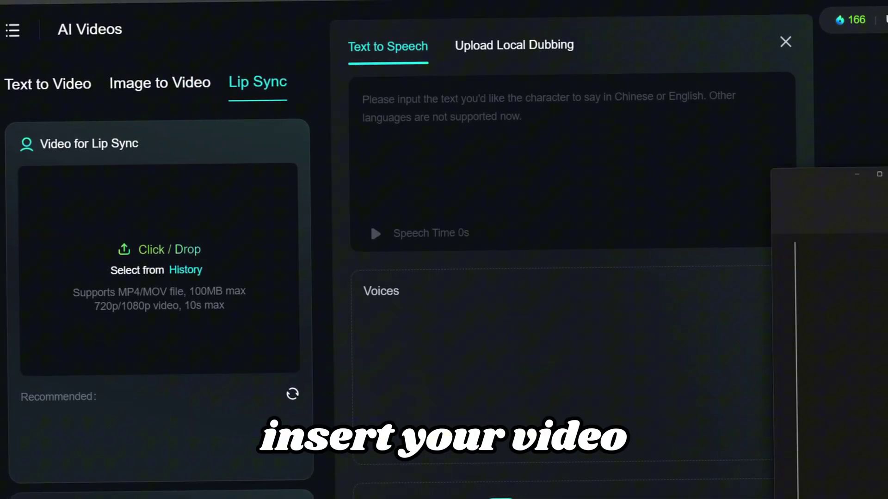
drag(876, 217, 176, 277)
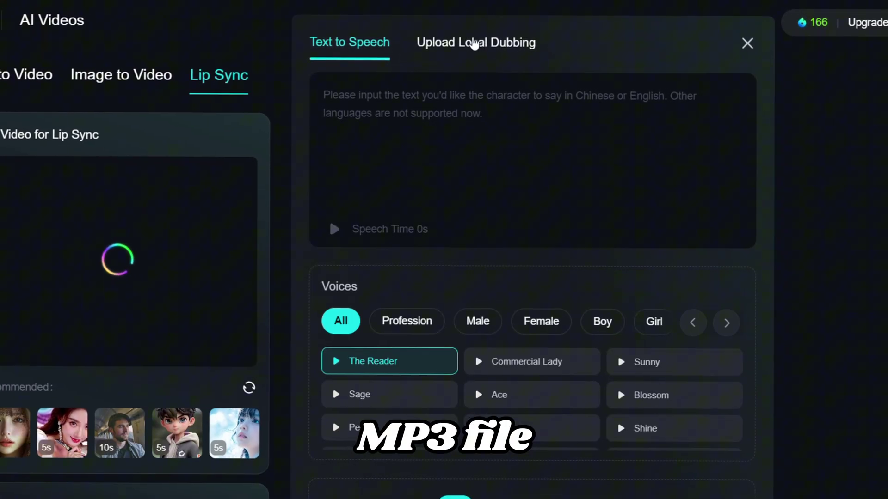
- Add audio file 1 as local dubbing, generate the lip-synced video, and play it
click(500, 48)
click(442, 200)
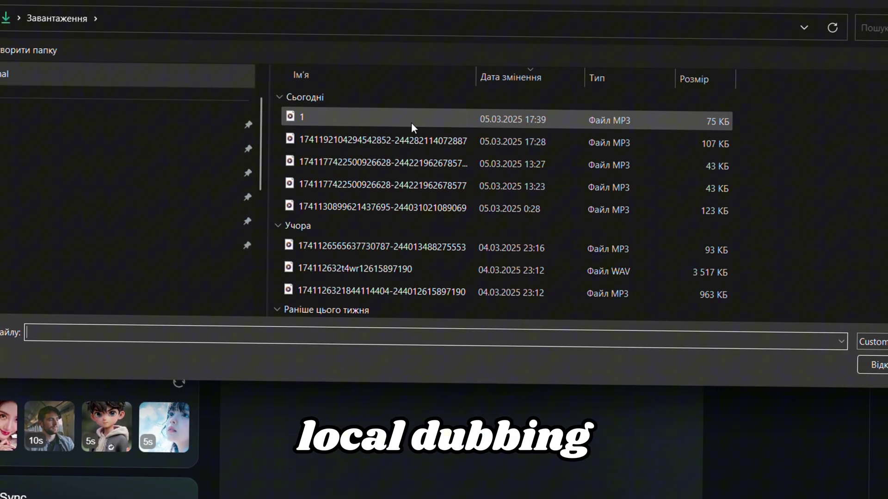
click(411, 121)
click(883, 369)
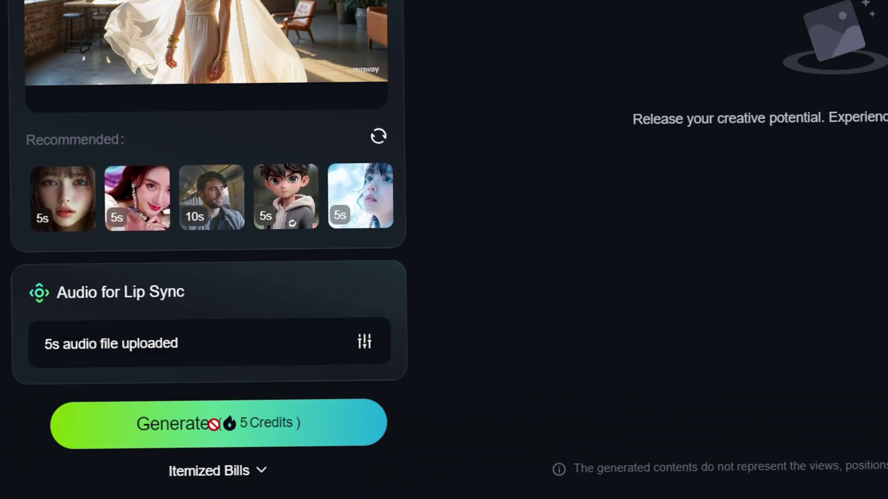
click(222, 423)
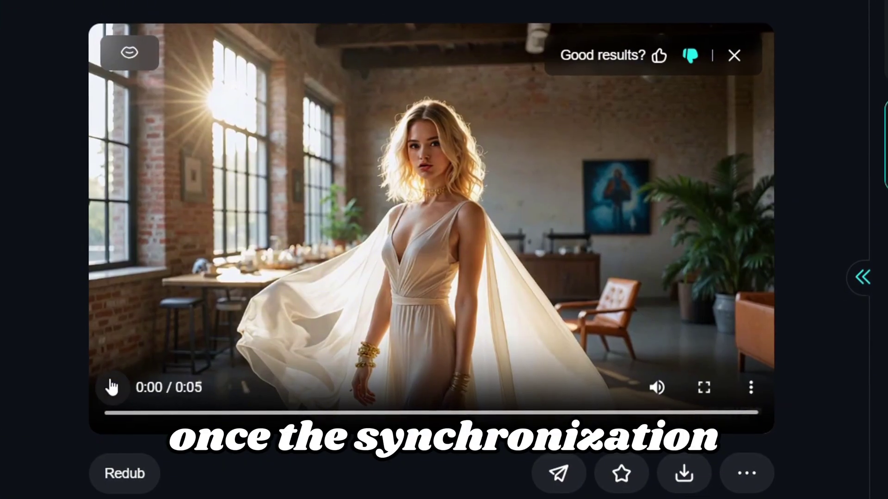
click(113, 389)
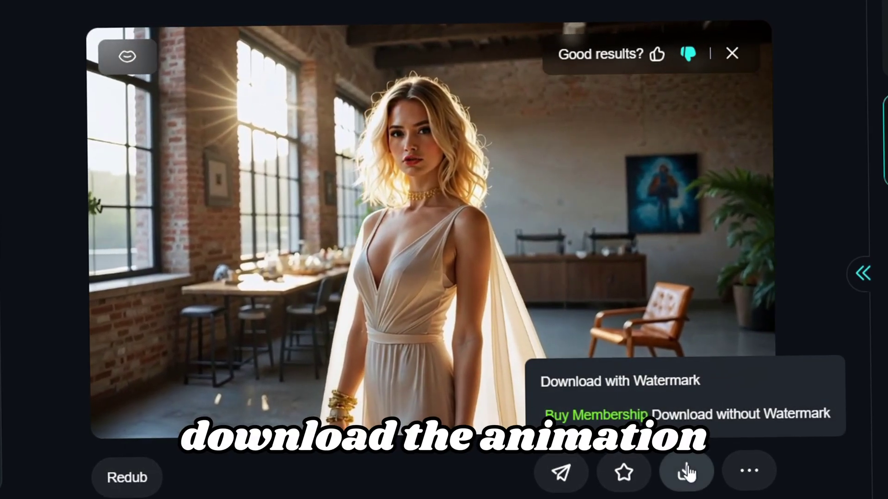
- Download the finished video and rename the first five Gen-3 clips 1, 2, 3, 4 and 5
click(686, 472)
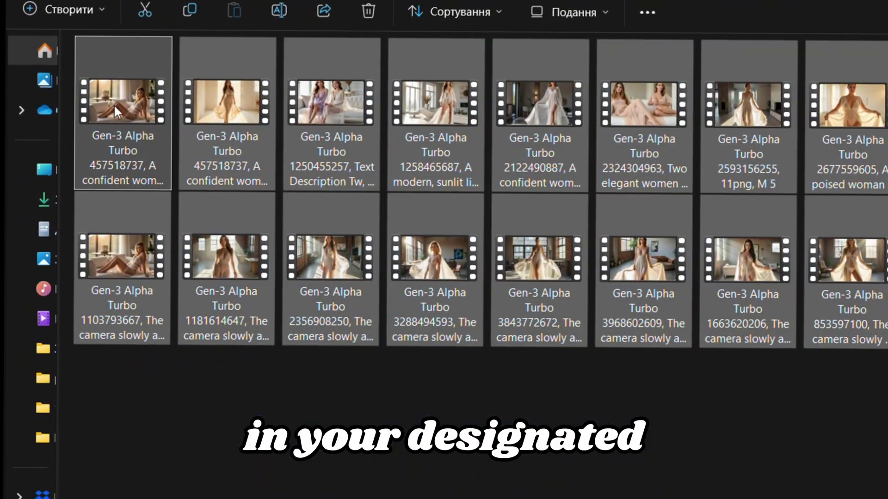
right_click(157, 105)
text(1)
key(Return)
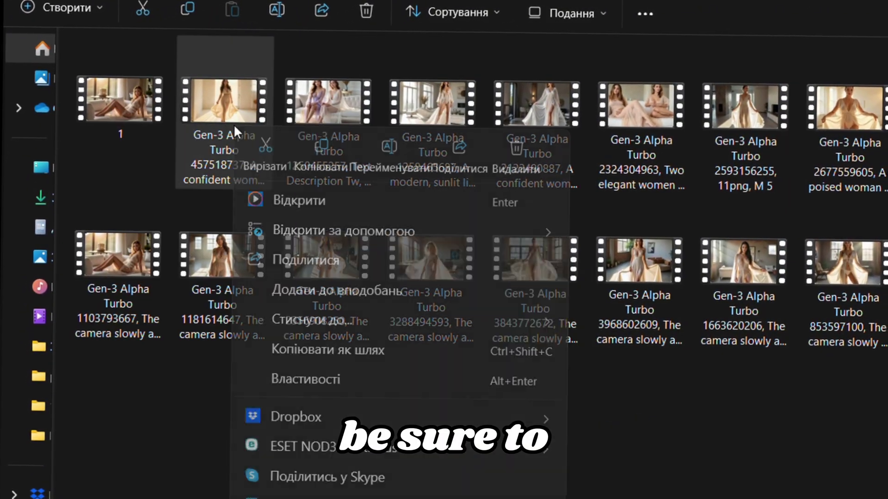
text(2)
key(Return)
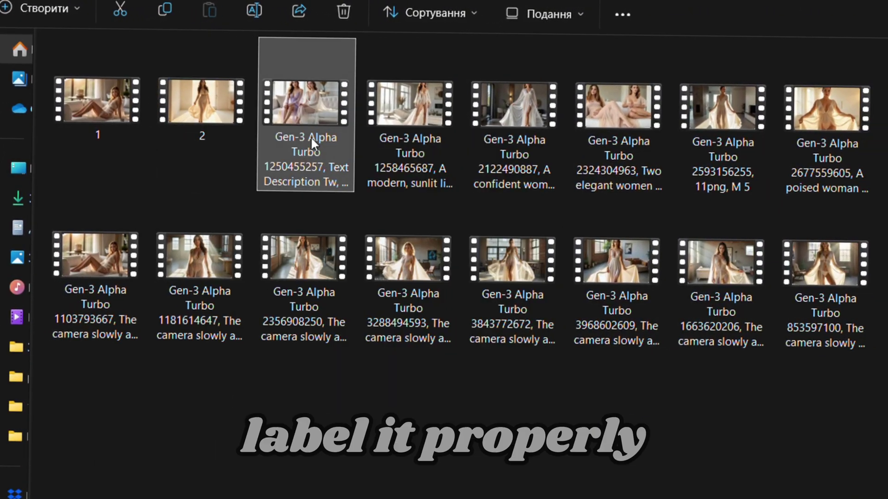
text(3)
key(Return)
text(4)
key(Return)
text(5)
key(Return)
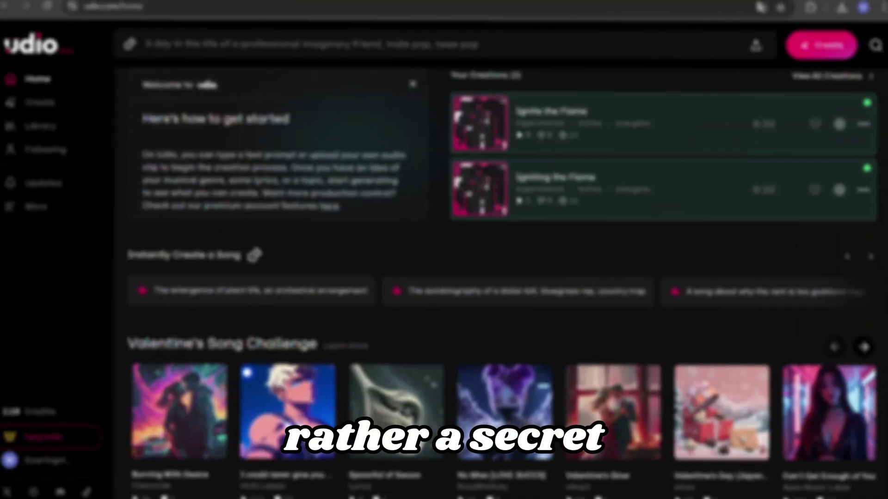
scroll(500, 277, down, 3)
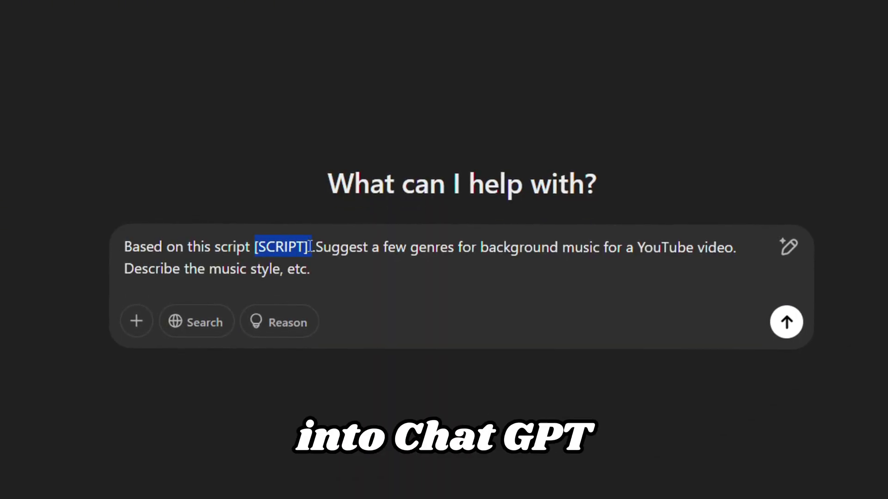
- Paste the fashion script into the music-genre prompt, send it, then open Udio from the resources list
key(ctrl+v)
scroll(311, 247, up, 10)
scroll(312, 248, down, 10)
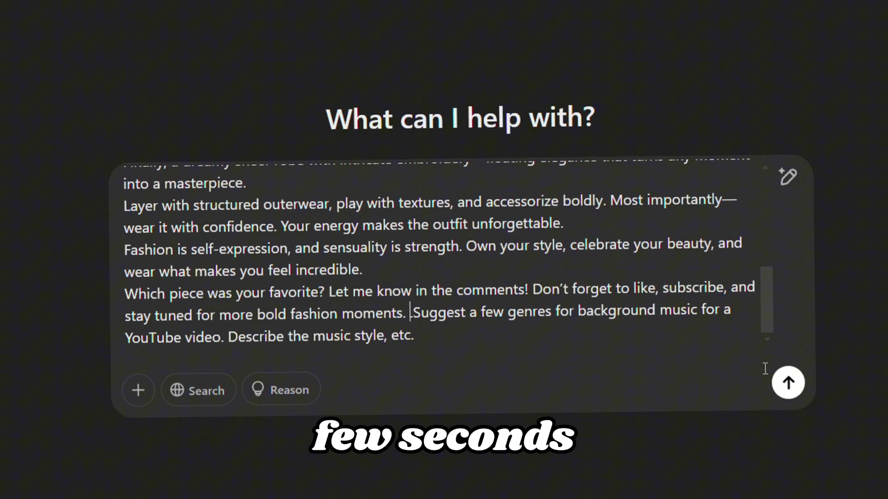
click(802, 378)
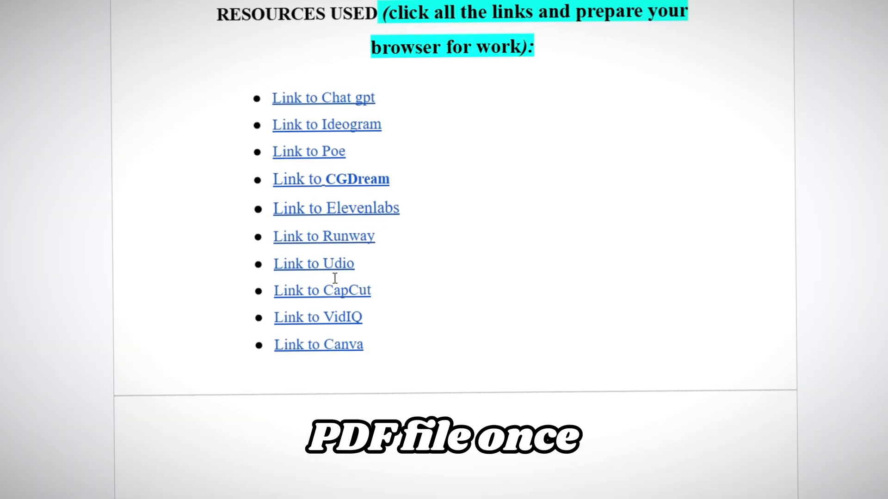
click(338, 287)
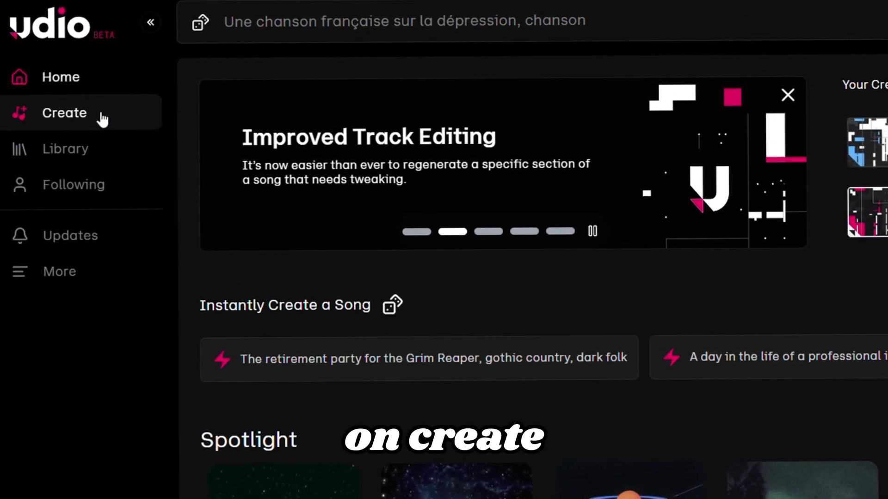
- Paste the Modern R&B / Chill Trap genre description into the song prompt
click(76, 107)
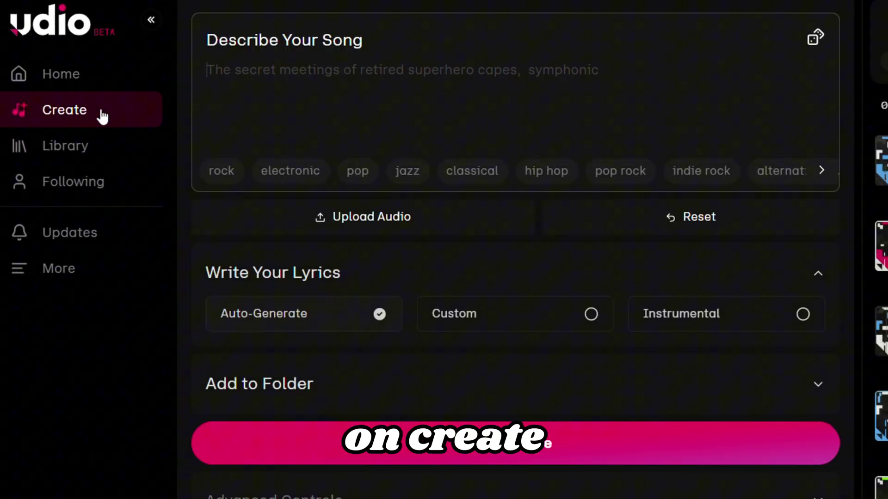
text(Modern R&B / Chill Trap)
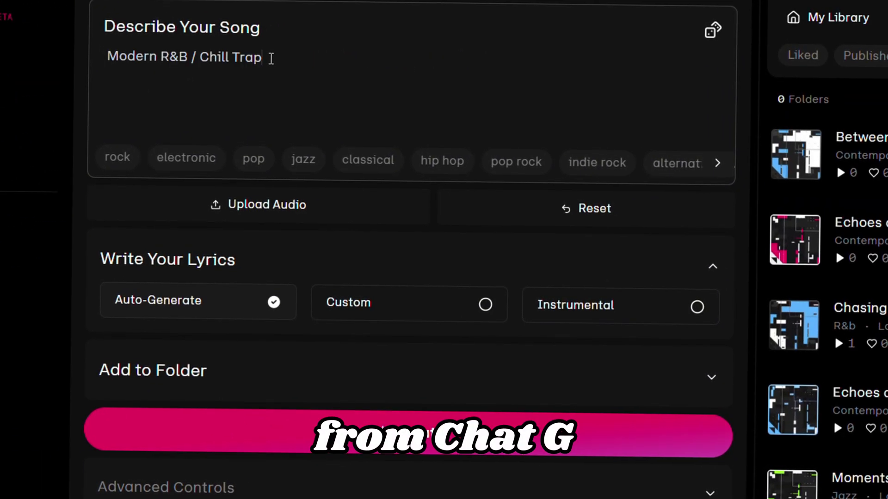
key(ctrl+a)
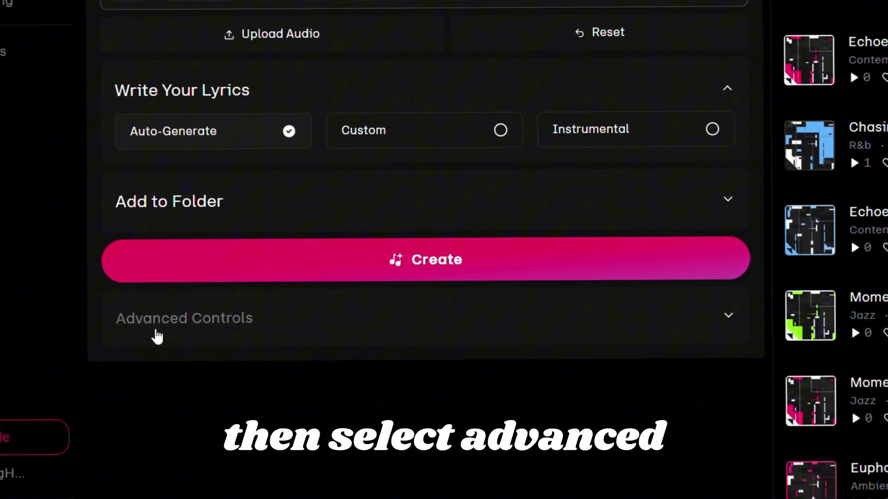
- In Advanced Controls, choose the udio-130 model for 2:10 clips and set lyric timing to 0s
click(314, 337)
scroll(317, 337, down, 5)
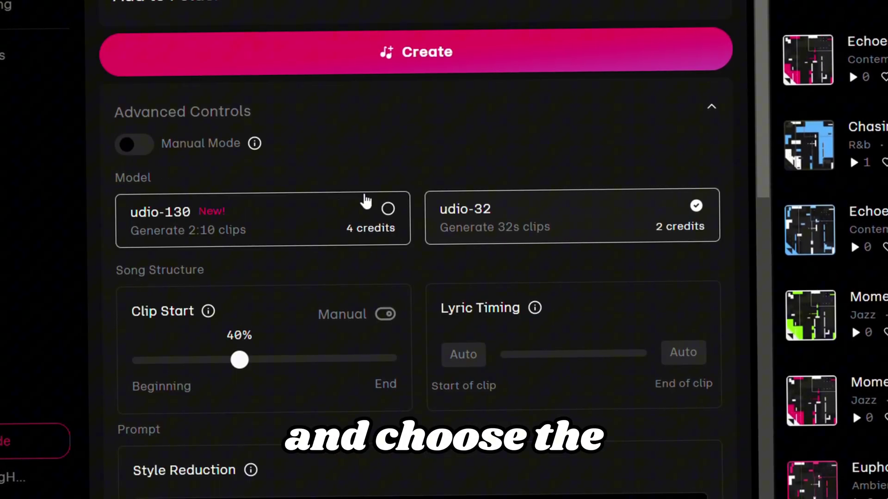
click(310, 212)
scroll(318, 215, down, 5)
drag(520, 149, 485, 147)
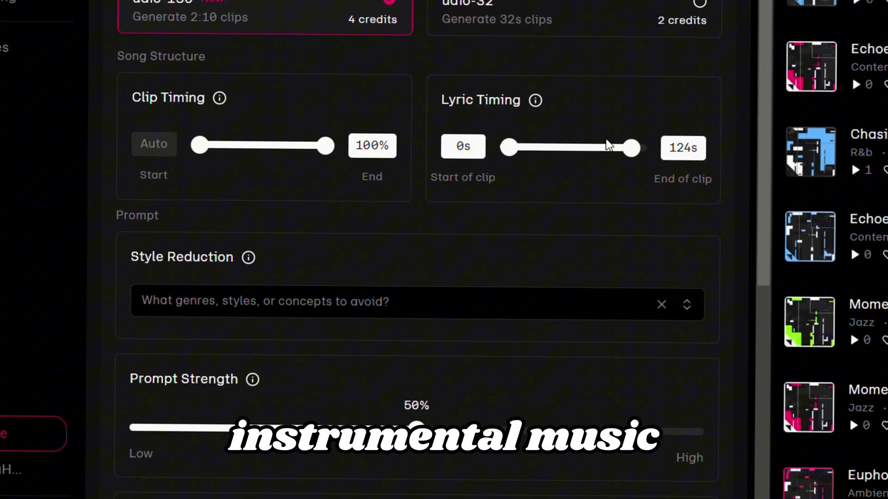
drag(630, 149, 500, 152)
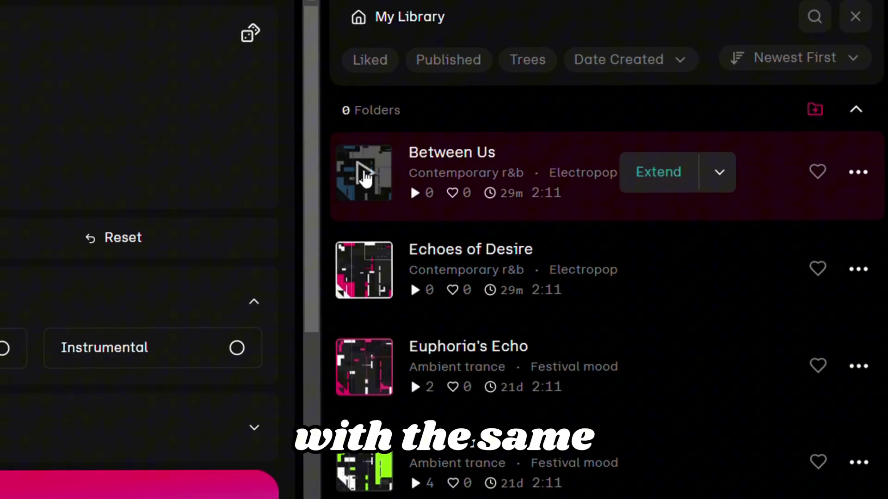
- Preview Between Us and Echoes of Desire, then download Echoes of Desire as MP3
click(365, 176)
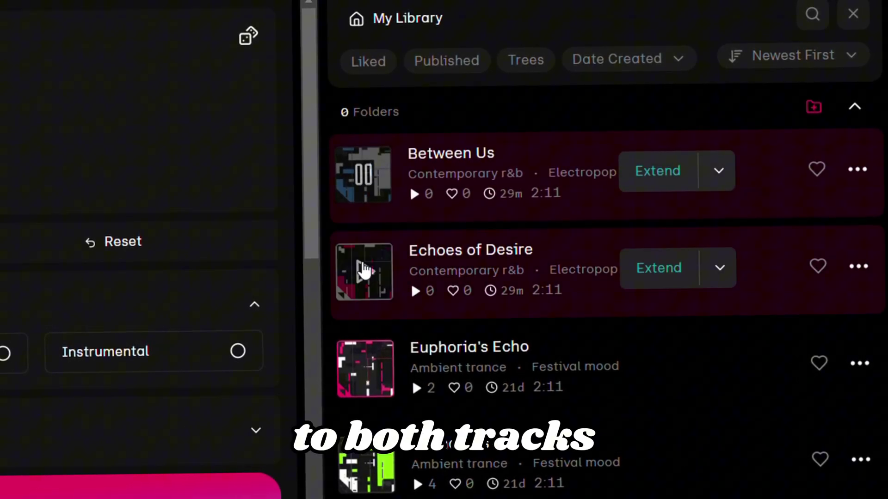
click(363, 271)
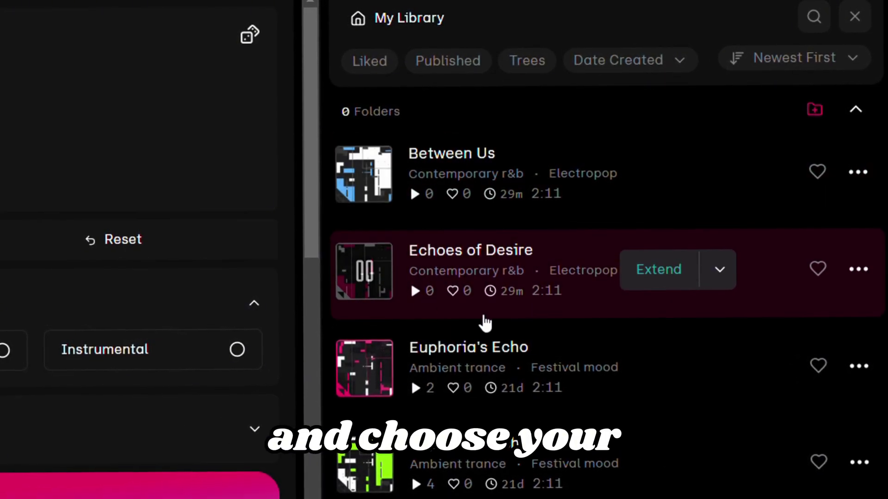
click(858, 270)
mouse_move(662, 472)
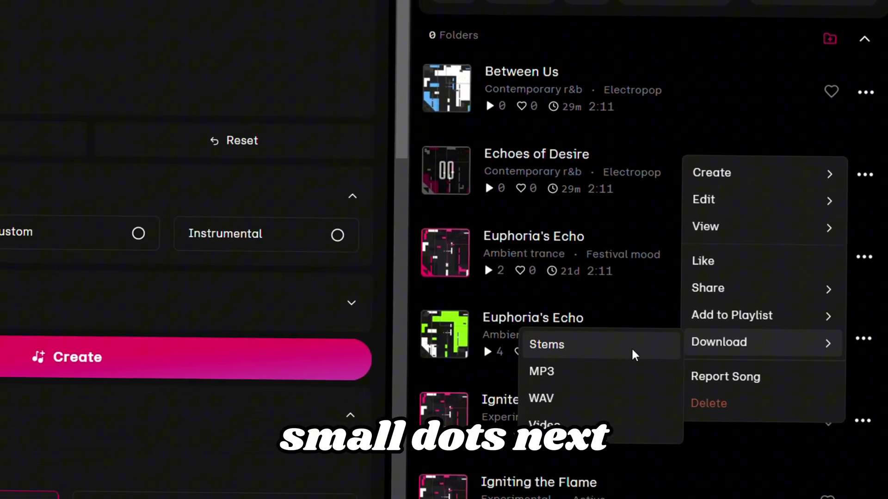
click(567, 430)
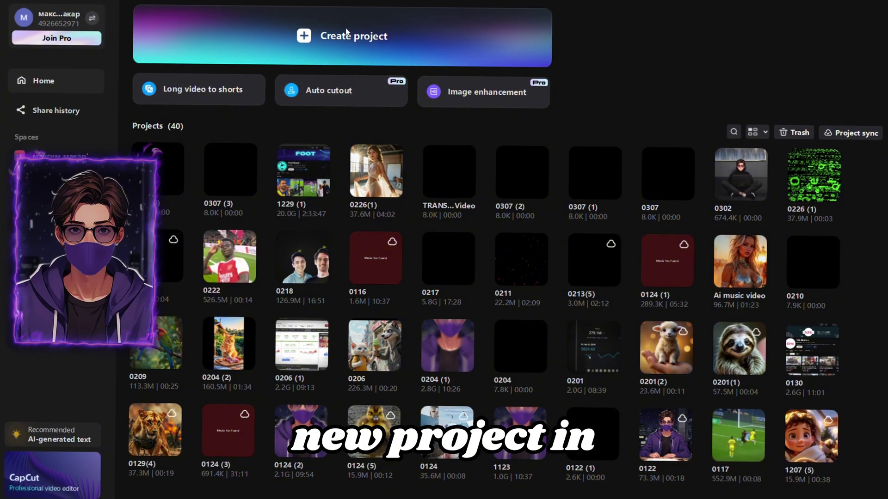
- Create a project named TRANSPARENT TRY ON HAUL with 16:9 aspect ratio at 60 fps
click(416, 52)
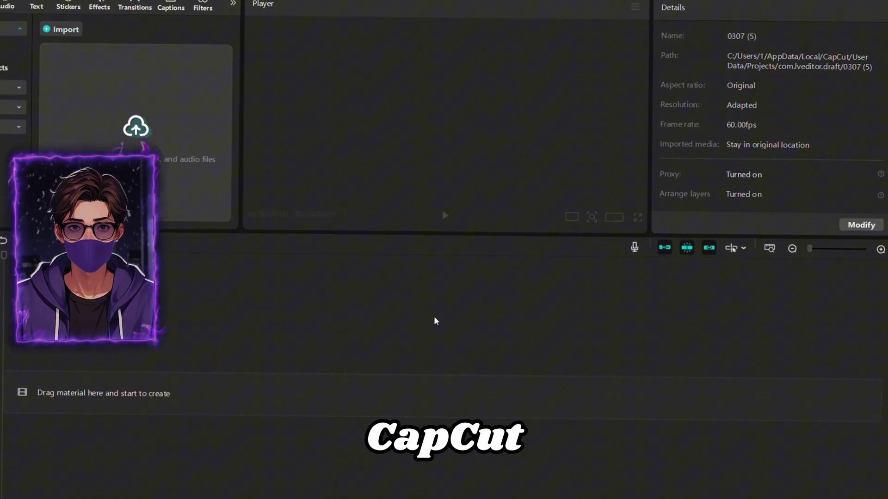
click(860, 199)
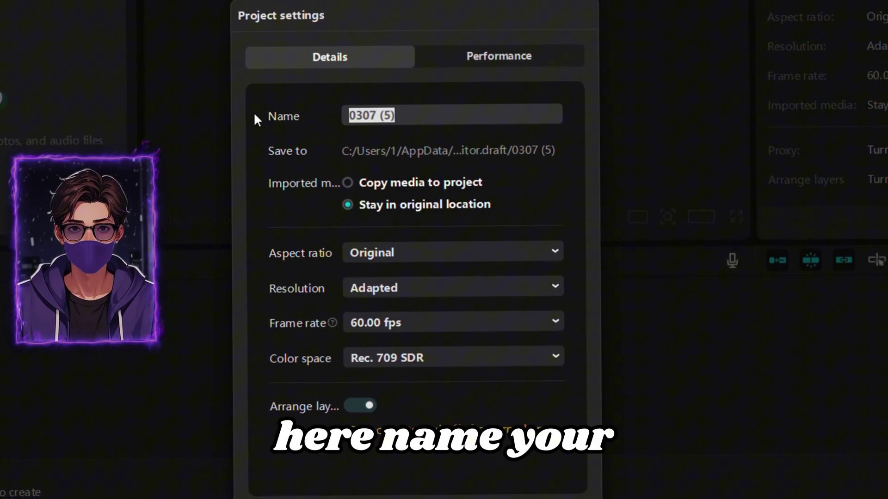
text(TRANSPARENT TRY ON HAUL)
click(423, 251)
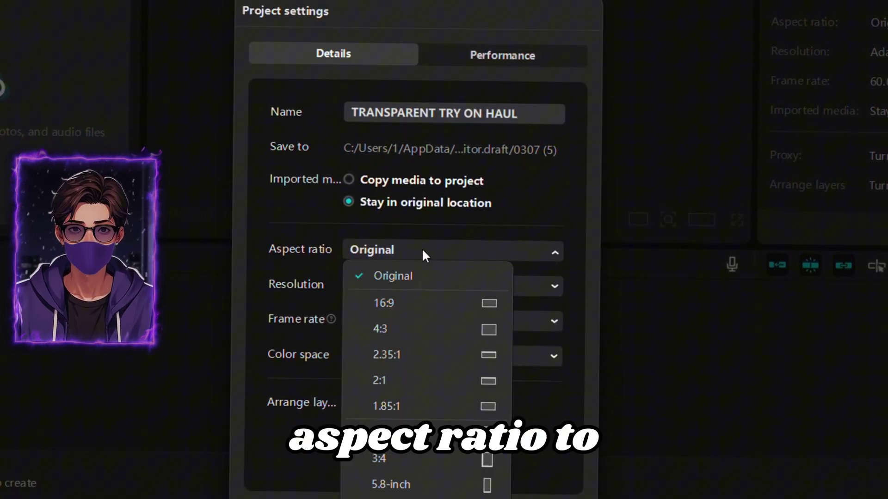
click(393, 305)
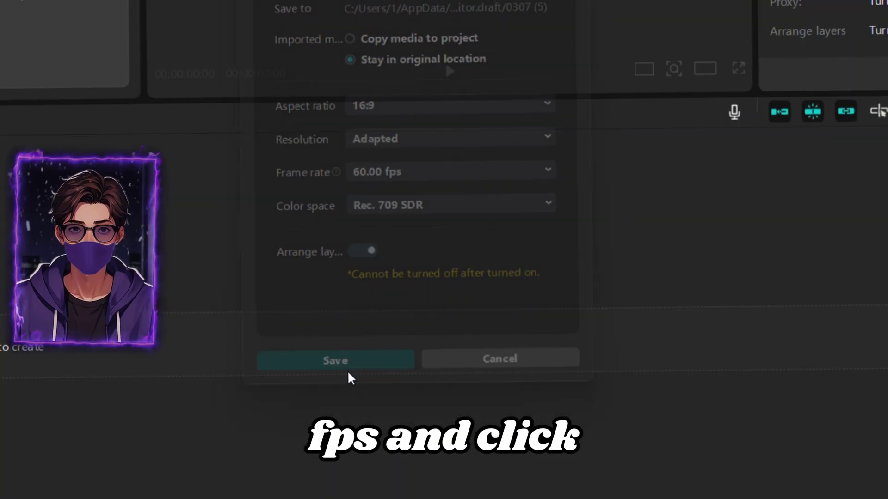
click(346, 371)
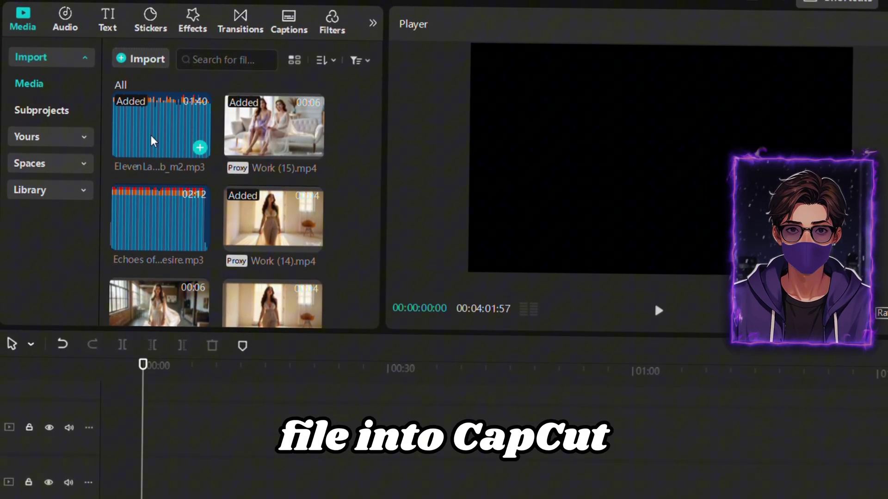
- Add the ElevenLabs voiceover to the timeline and cut out its pauses with Ctrl+B and Q
click(200, 148)
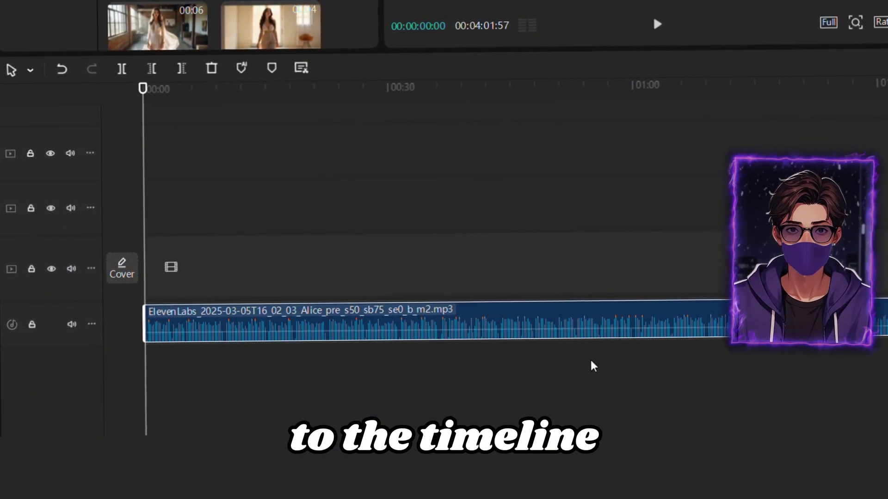
scroll(653, 359, up, 5)
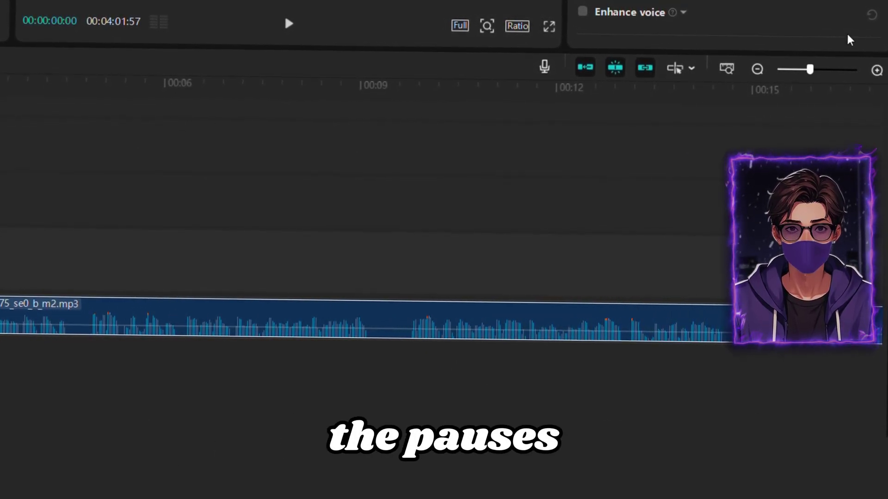
click(879, 70)
drag(279, 240, 402, 293)
click(378, 311)
key(ctrl+b)
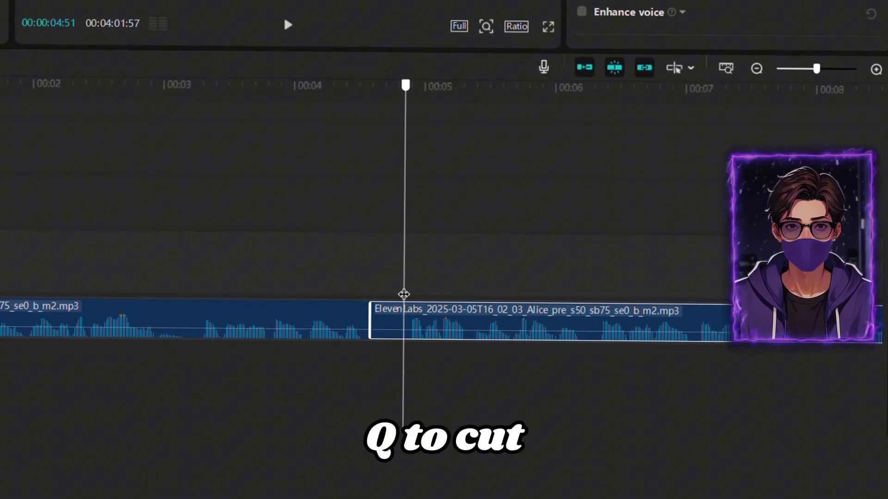
key(q)
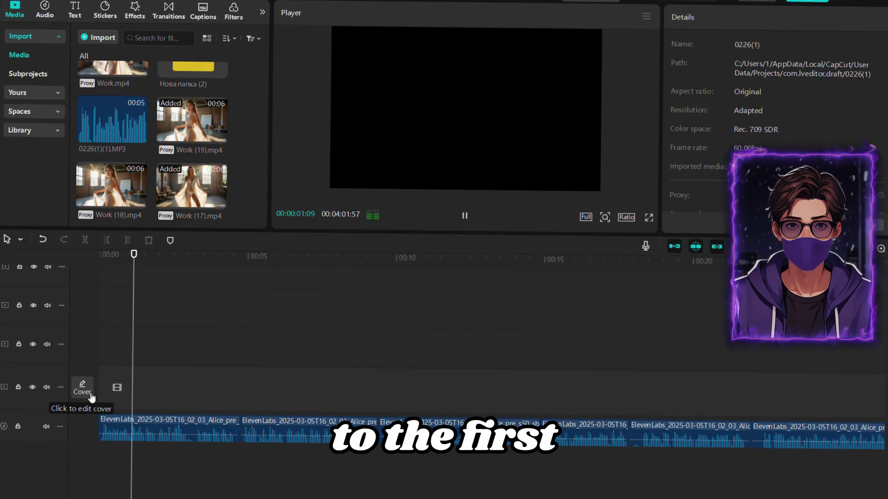
- Place Work (18).mp4 above the voiceover and trim it to end at 00:00:04:27
key(space)
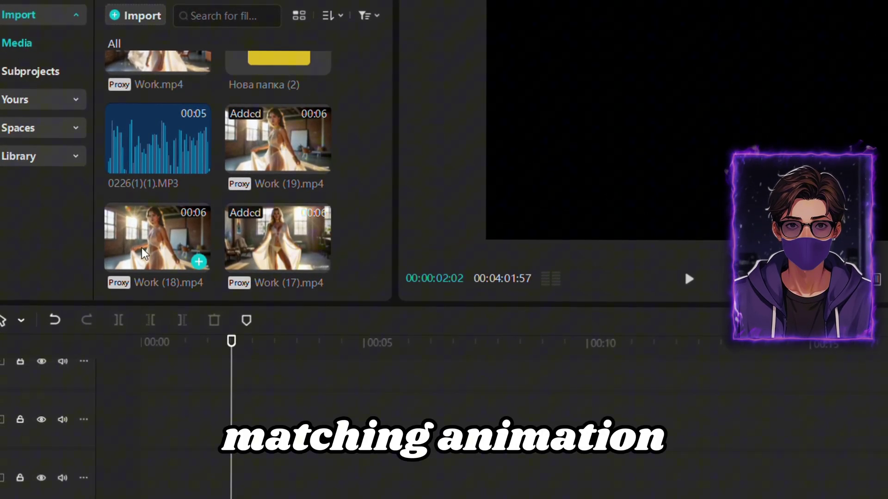
drag(147, 254, 138, 497)
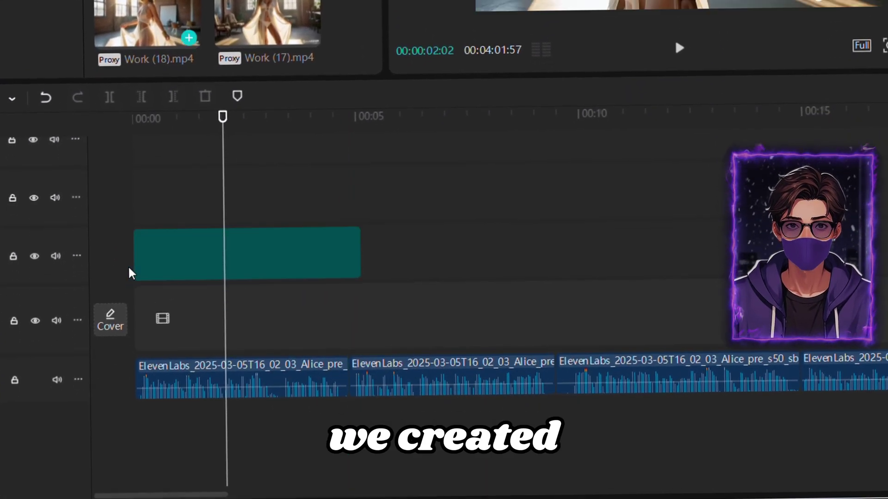
drag(129, 273, 135, 287)
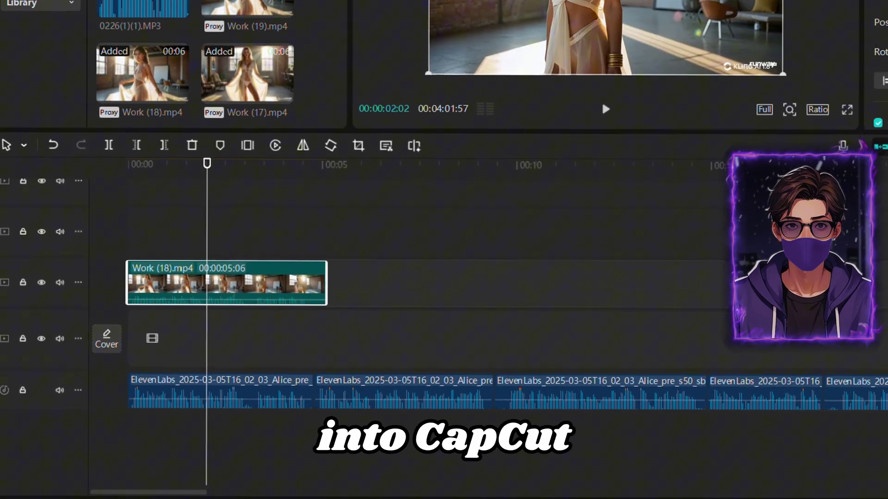
scroll(331, 245, up, 3)
click(330, 248)
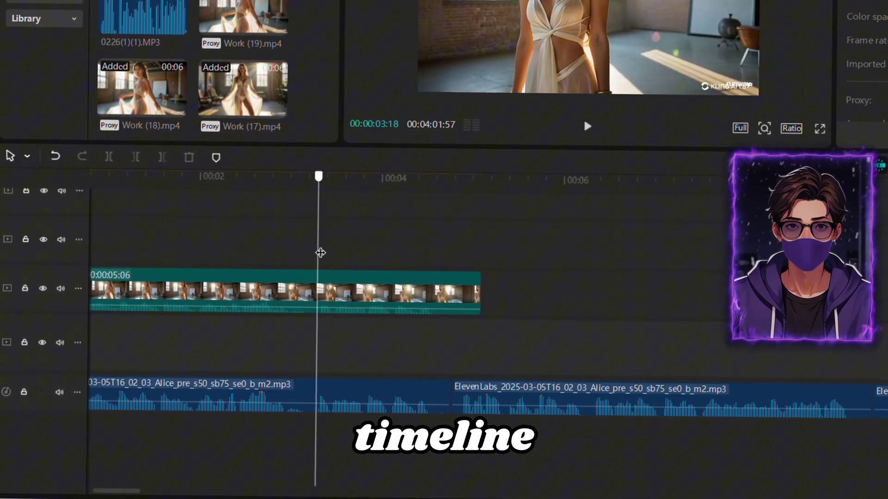
drag(324, 254, 422, 268)
key(space)
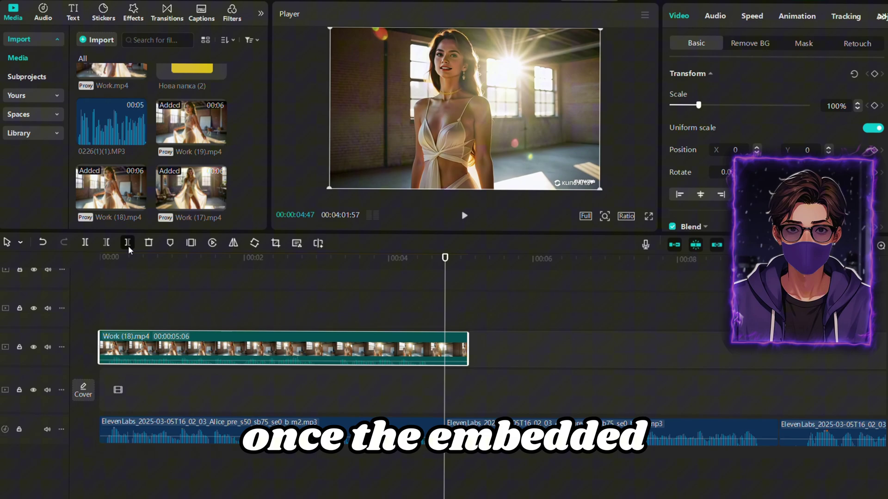
key(w)
- Add Work (8).mp4 after it, trim its end at the playhead, and bring in the next clip
drag(205, 144, 450, 345)
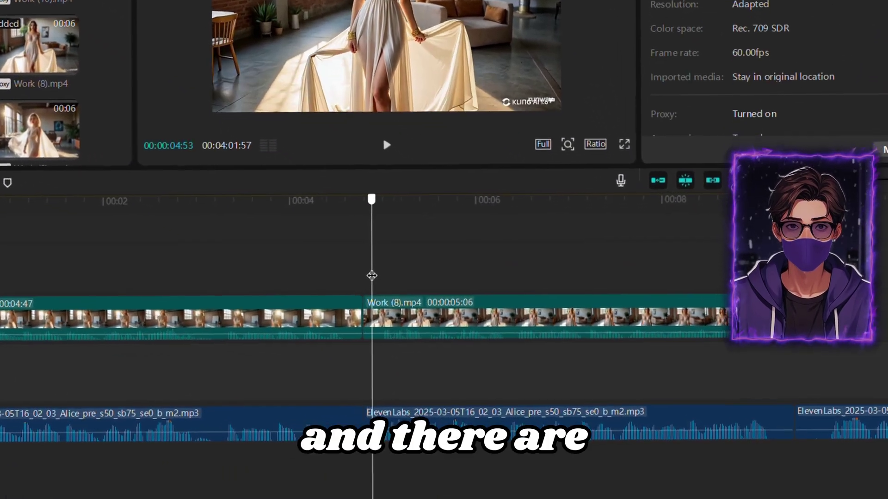
drag(372, 276, 48, 303)
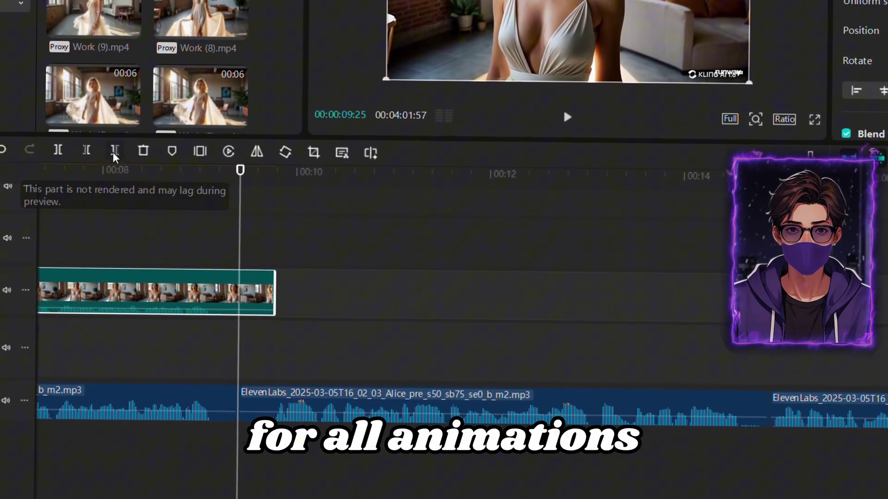
click(60, 156)
drag(145, 101, 194, 301)
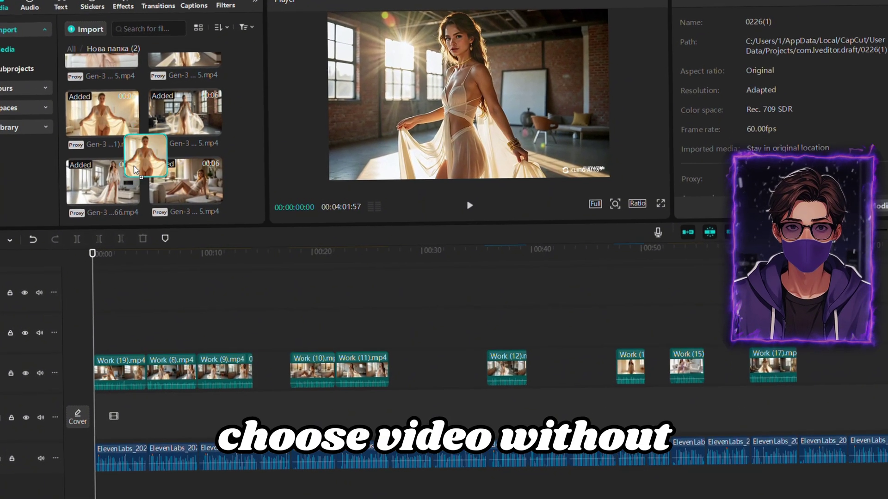
- Drop the Gen-3 clip into the gap between Work (9) and Work (10) and speed it to 1.46x
drag(122, 153, 249, 328)
drag(229, 228, 230, 228)
click(234, 199)
key(ctrl+equal)
key(ctrl+equal)
key(ctrl+equal)
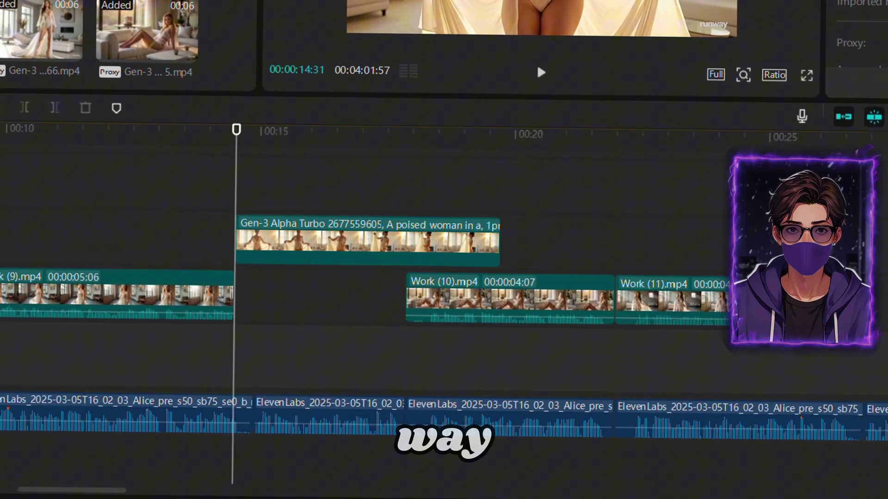
click(499, 247)
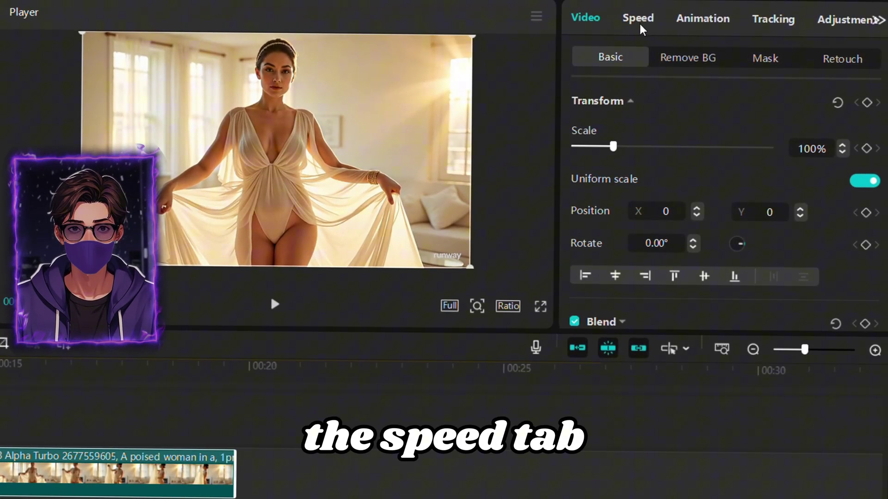
click(638, 18)
click(640, 129)
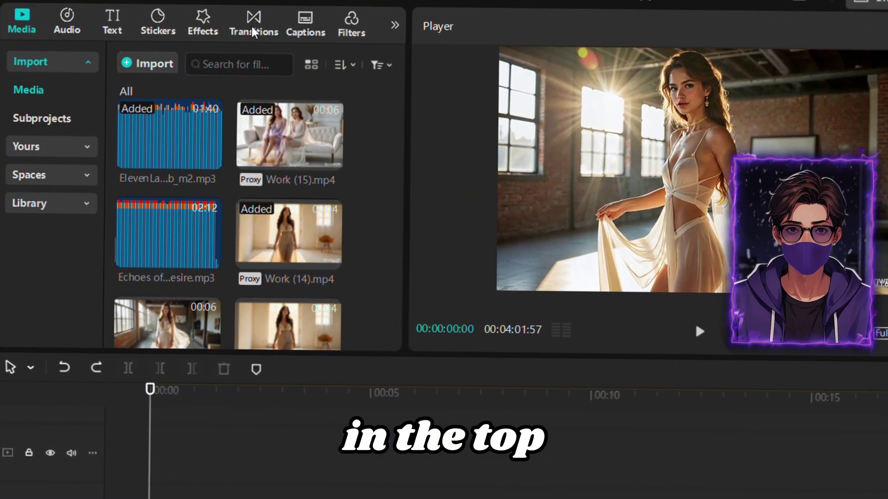
- Place the Overlay Mix transition between Work (19) and Work (8) with a 0.3s duration
click(253, 31)
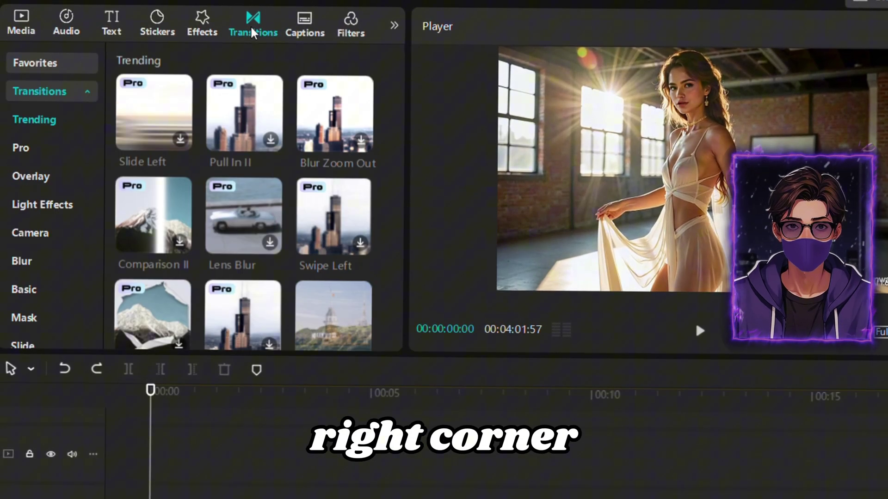
click(19, 183)
scroll(238, 189, down, 4)
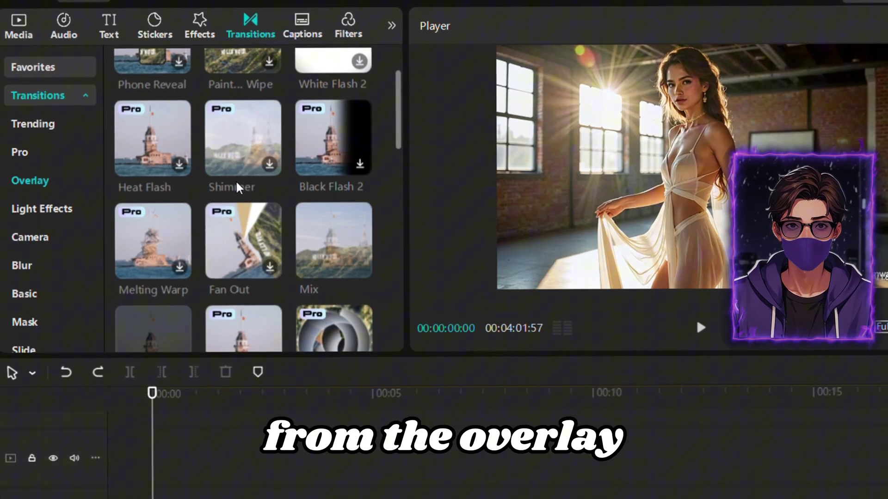
drag(324, 172, 361, 498)
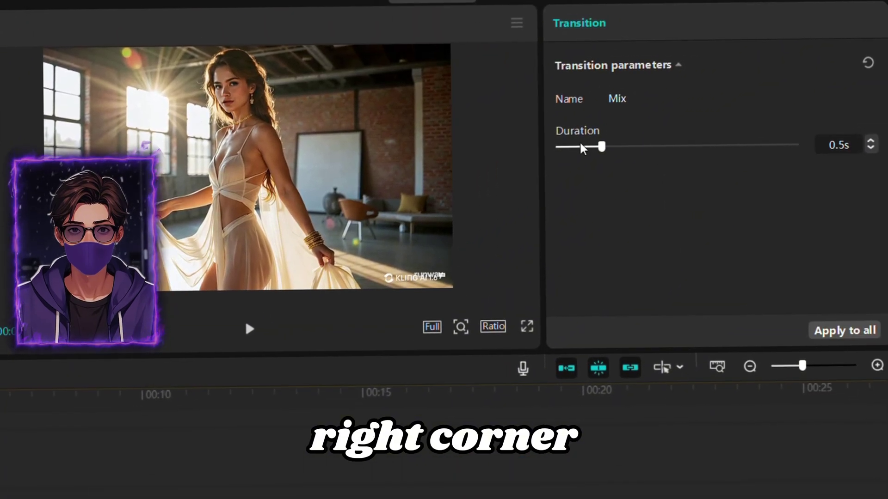
click(579, 147)
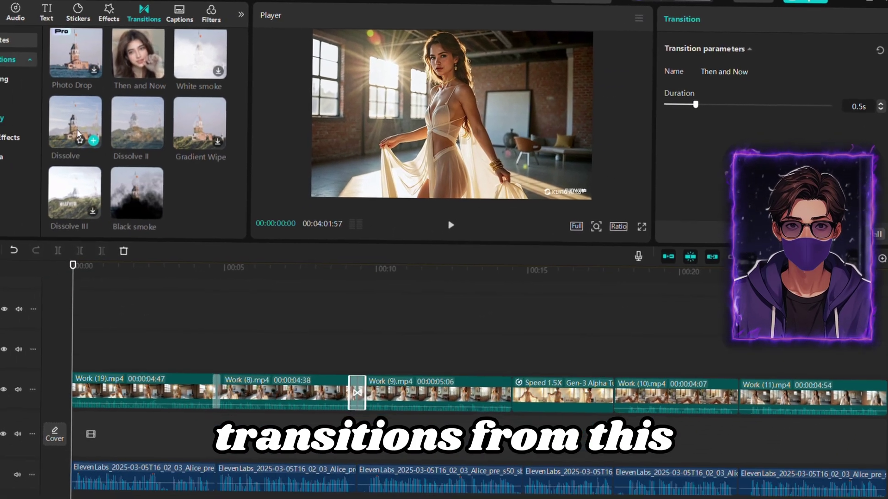
mouse_move(8, 151)
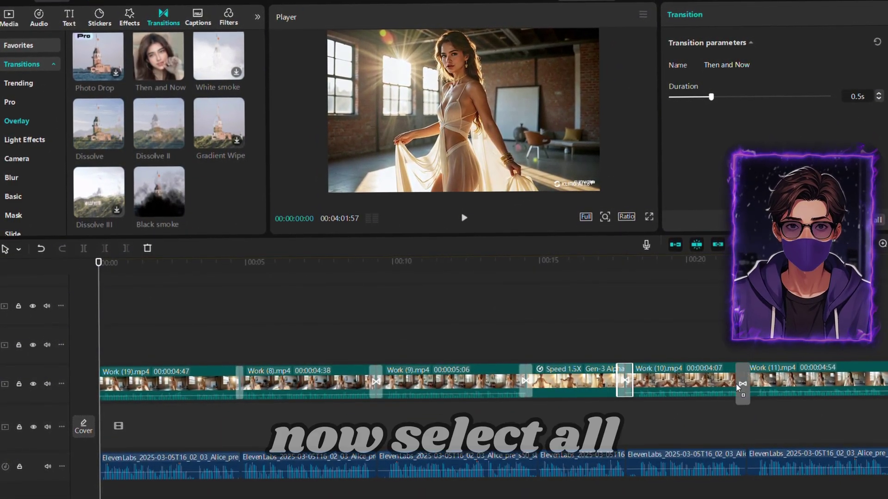
- Apply Dissolve to all clips, merge them into Compound clip1, and lower its audio to -∞dB
click(877, 222)
scroll(390, 294, down, 5)
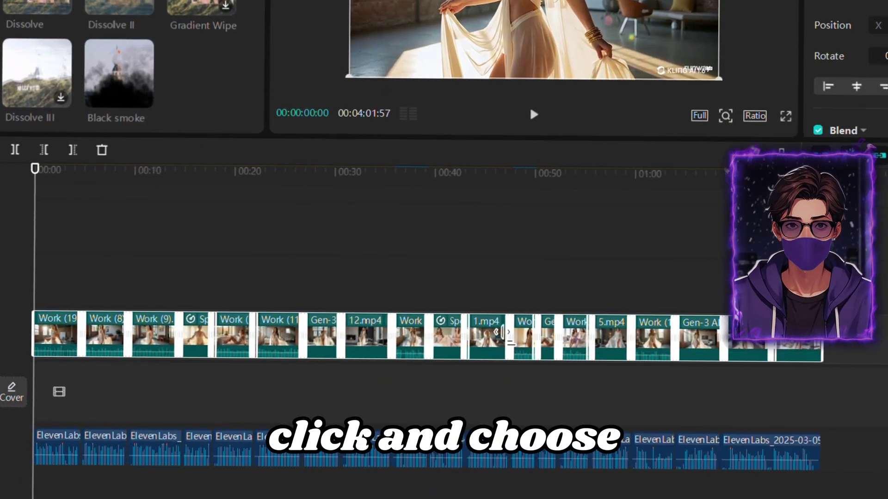
right_click(503, 332)
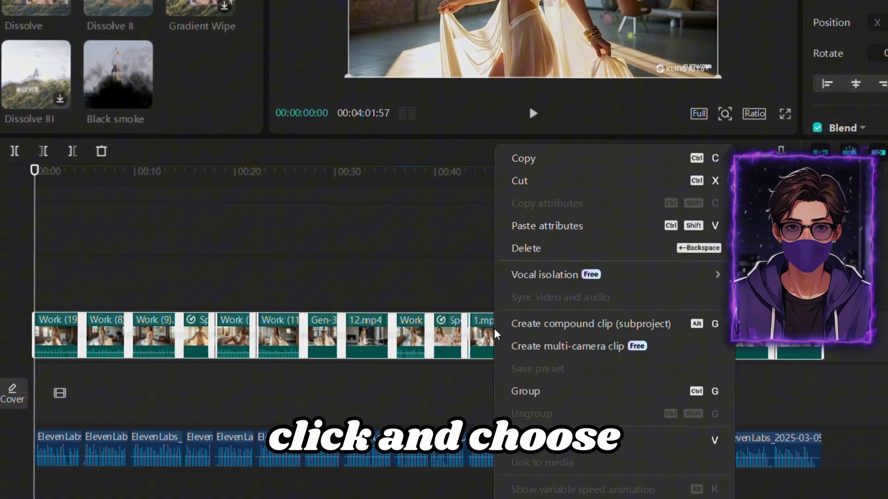
click(540, 321)
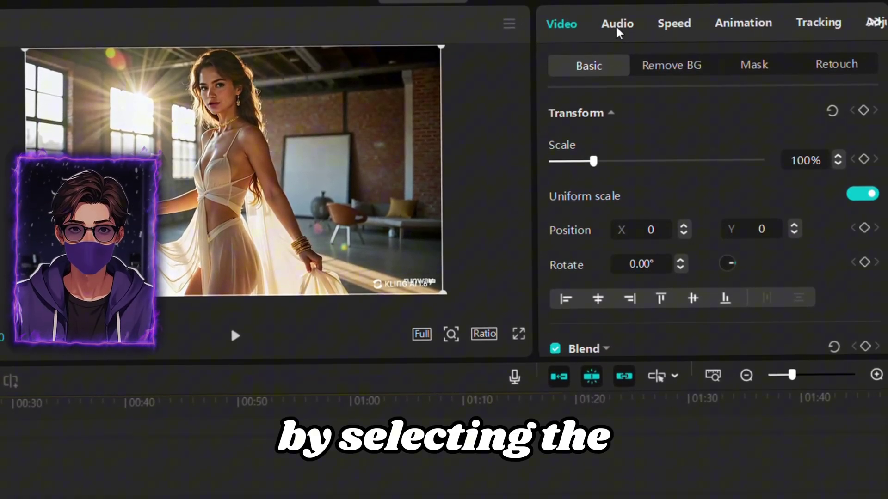
click(615, 31)
click(554, 162)
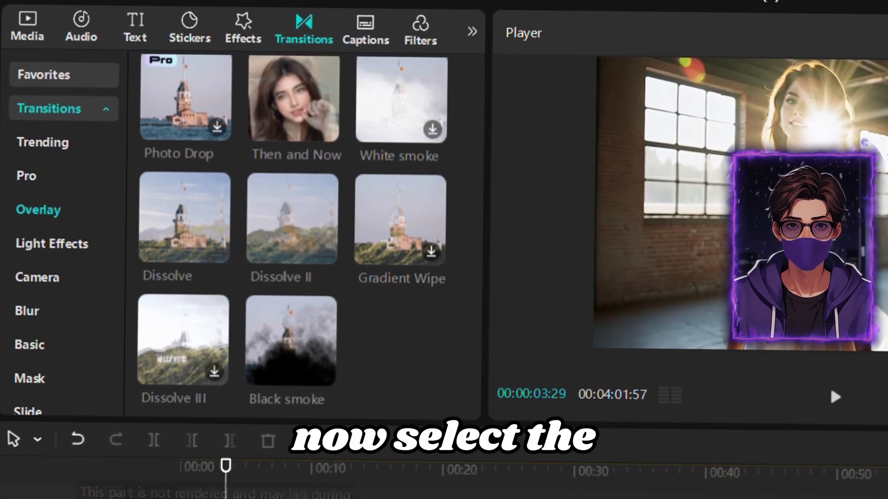
- Place Echoes of Desire.mp3 at 00:00 under the video and lower its volume to -13 dB
click(24, 39)
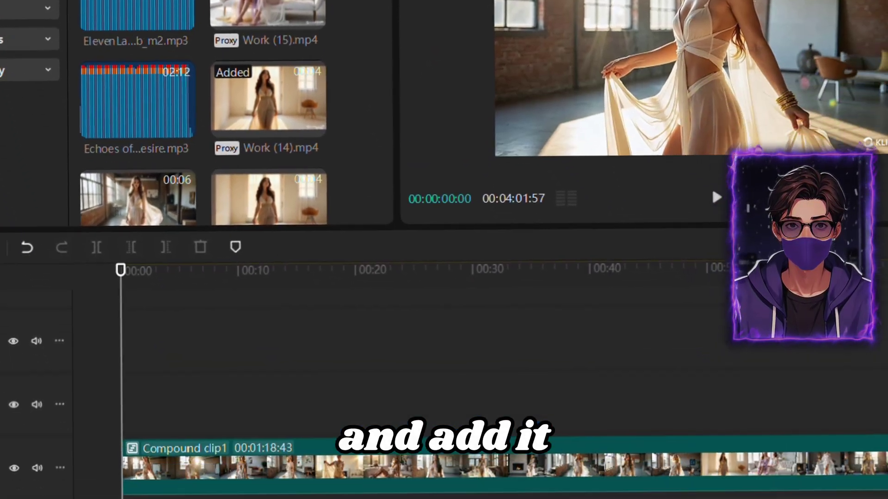
drag(201, 280, 191, 498)
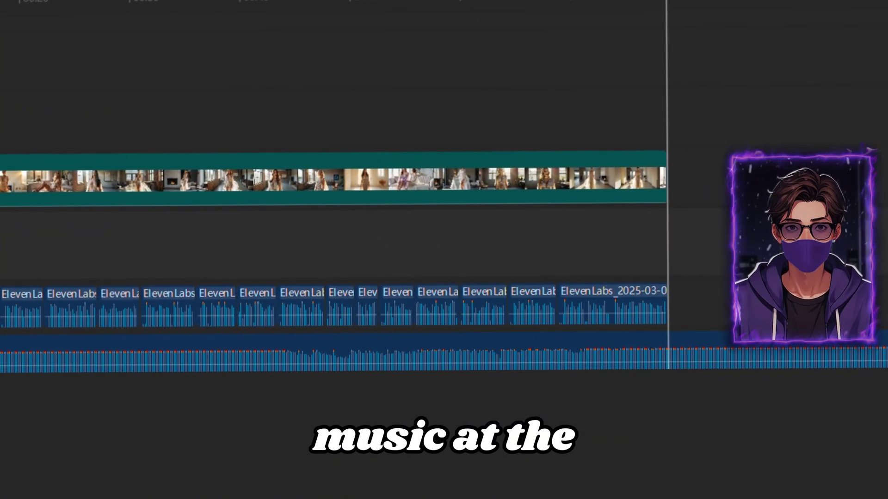
scroll(740, 347, up, 3)
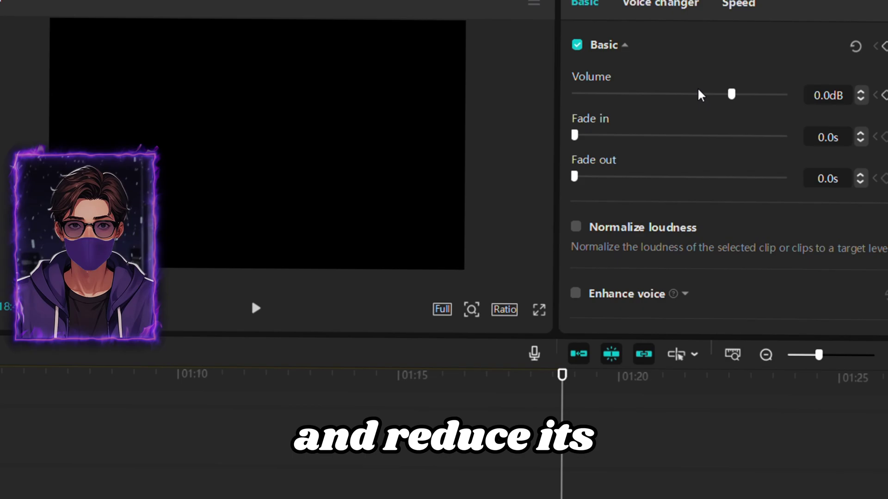
drag(725, 118, 688, 119)
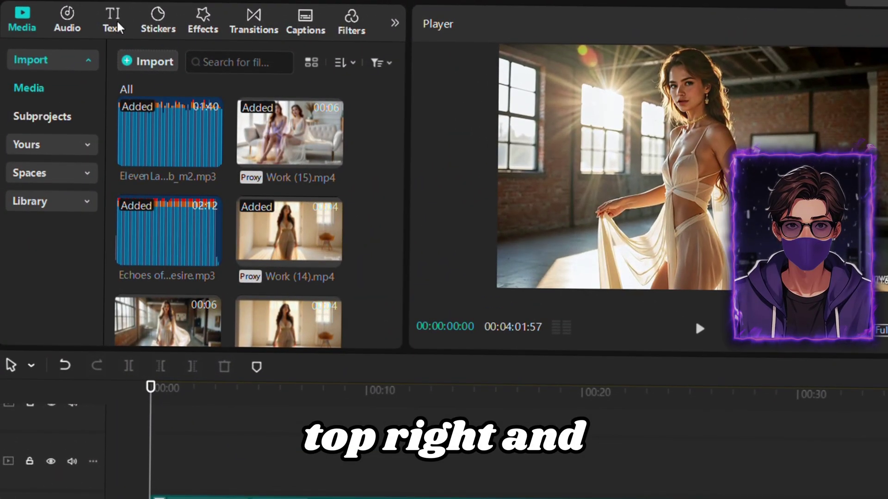
- Add a default text clip stretched across the video and type the channel name
click(115, 24)
drag(154, 87, 166, 462)
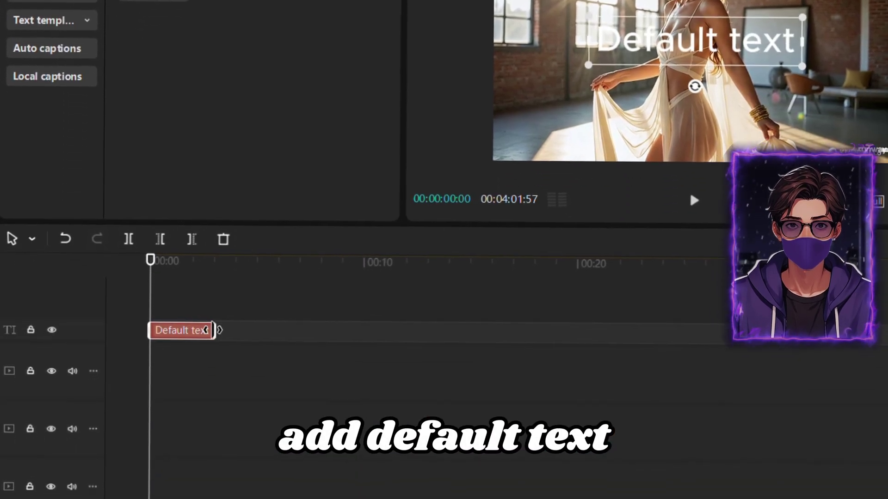
drag(214, 330, 460, 324)
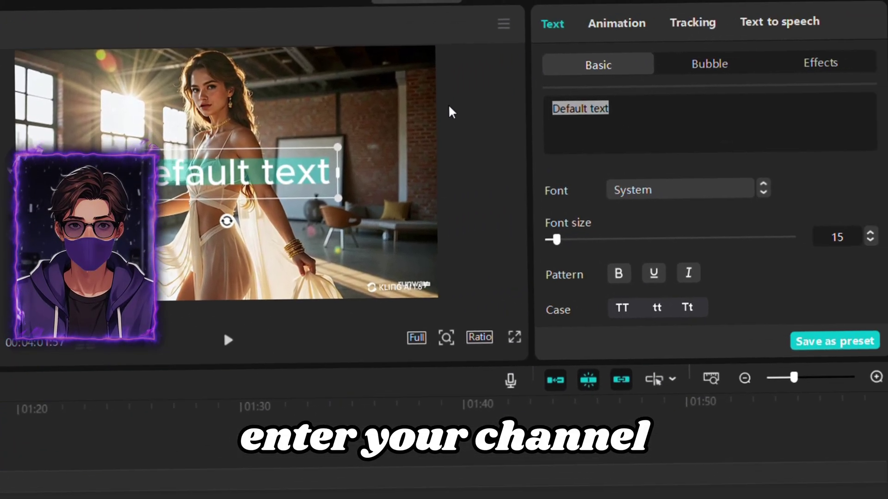
text(mavikai)
- Set the caption font to Arial Black and its colour to cyan
click(642, 190)
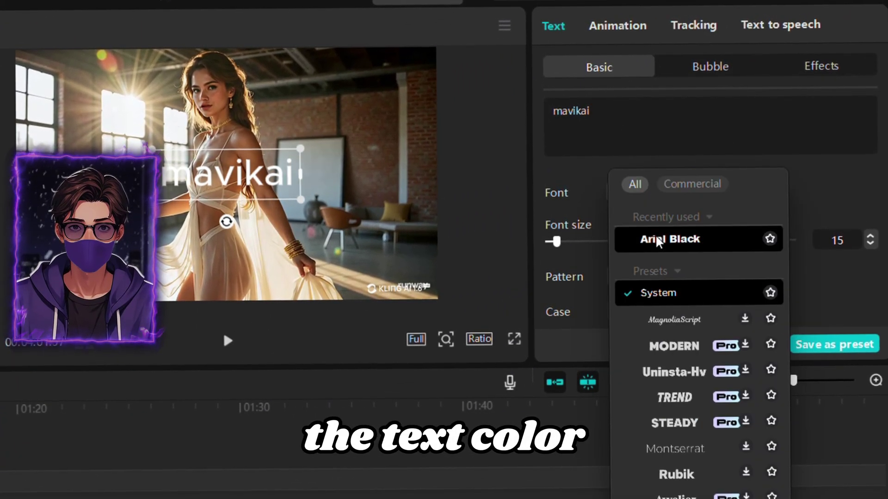
scroll(657, 240, down, 3)
click(638, 197)
click(711, 251)
scroll(789, 168, down, 10)
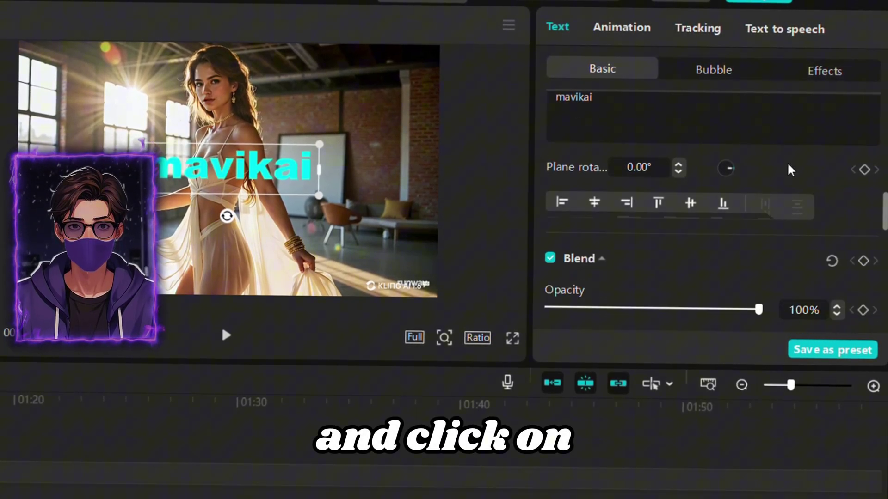
- Give the caption a white background box, then shrink it into the bottom-right corner over the watermark
click(631, 243)
scroll(646, 213, down, 3)
click(638, 202)
click(609, 246)
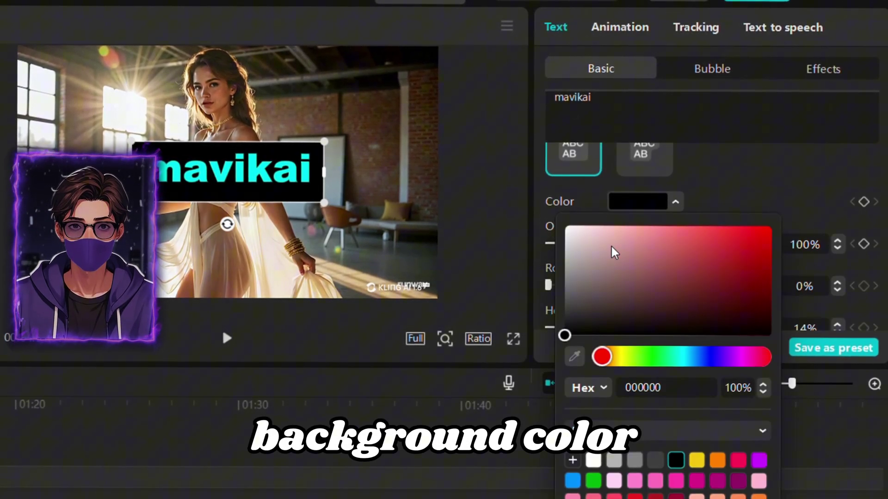
drag(609, 246, 575, 200)
click(575, 200)
drag(323, 203, 395, 277)
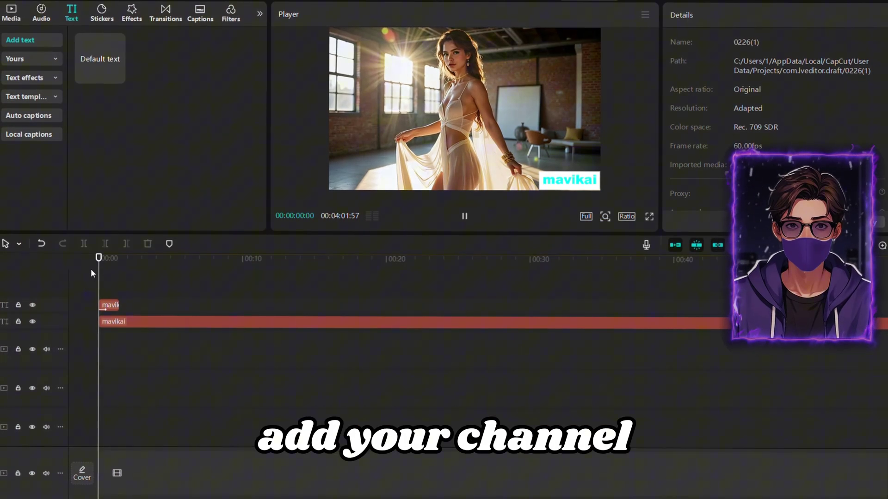
key(space)
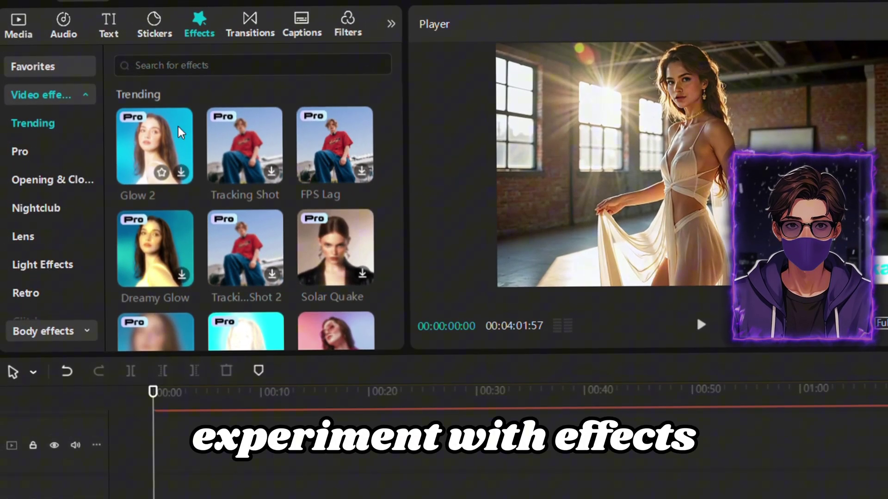
- Search the effects library for 'TV Off Effect'
scroll(196, 159, down, 2)
scroll(196, 160, down, 12)
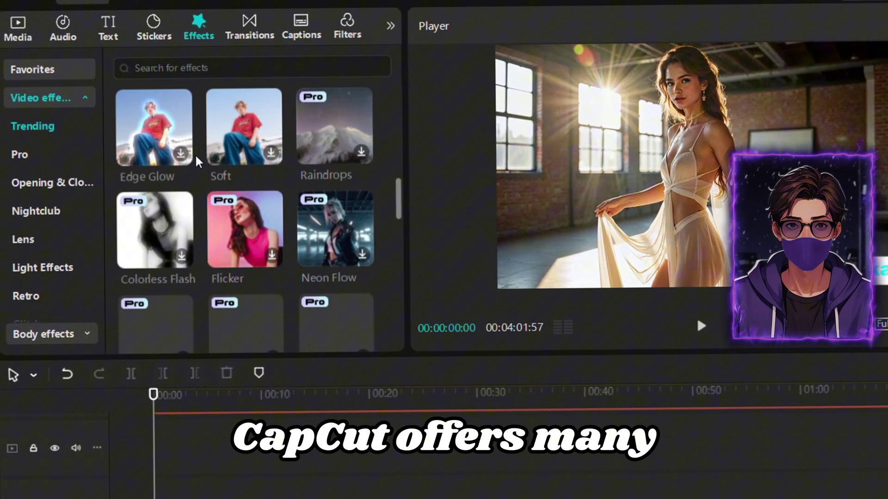
click(243, 66)
text(TV Off Effect)
key(Return)
- Place the TV Off effect at the video's end, trim its start, and preview the ending
drag(149, 139, 887, 465)
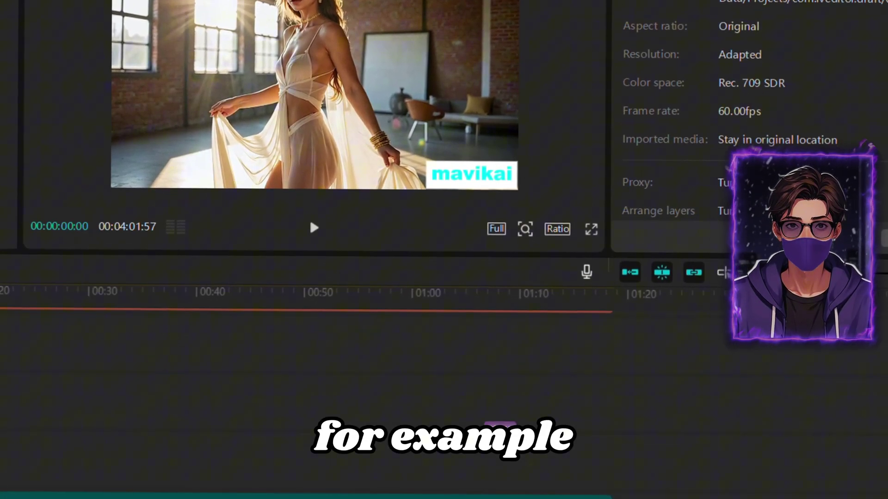
drag(568, 365, 595, 331)
click(591, 327)
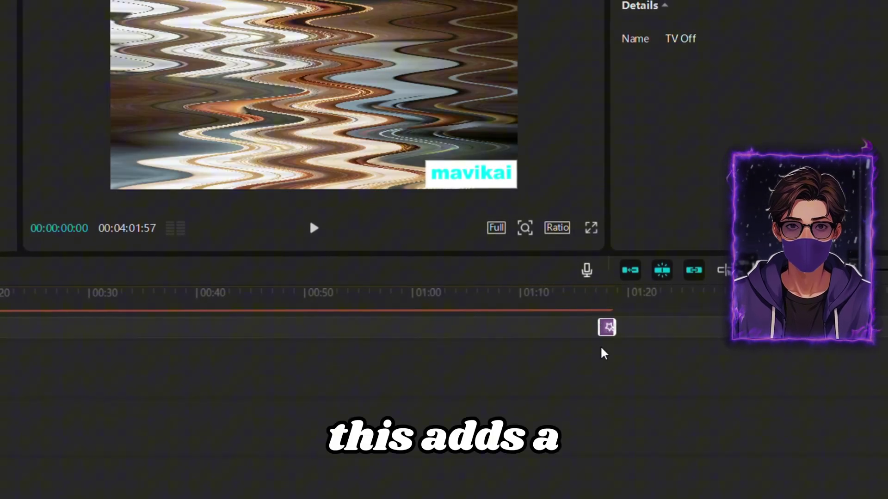
click(601, 368)
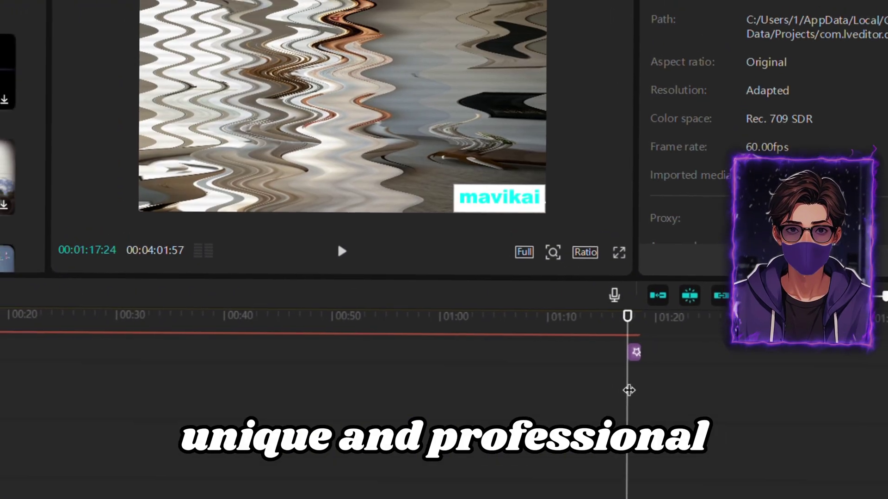
key(space)
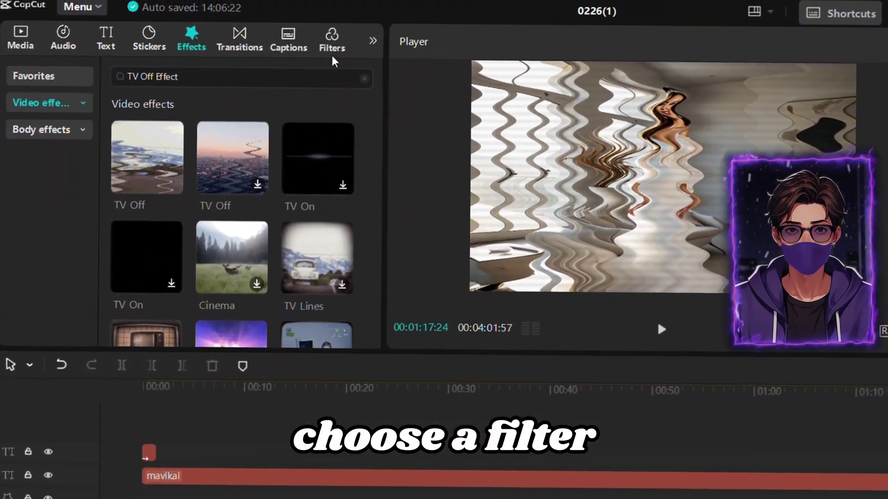
- Add the Clear II filter, stretch it over the full video, and open its intensity settings
click(322, 48)
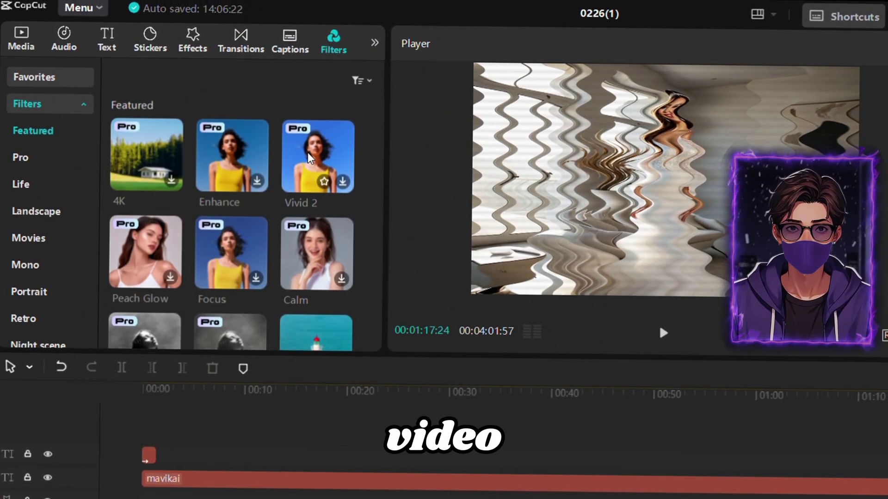
scroll(277, 208, down, 3)
drag(317, 203, 157, 424)
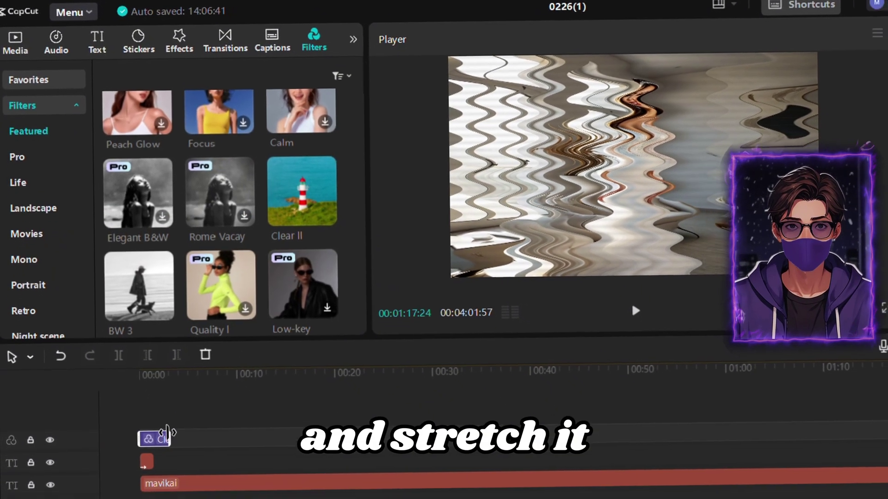
drag(178, 457, 602, 463)
drag(479, 375, 754, 372)
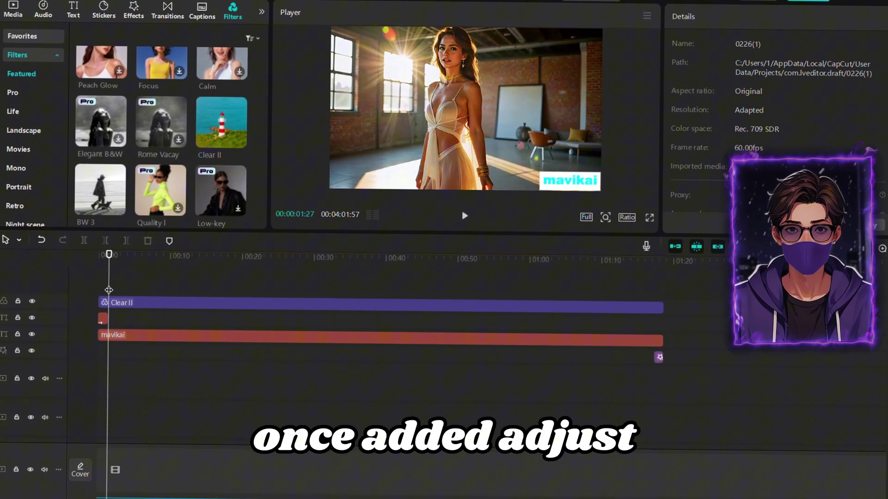
drag(111, 292, 117, 300)
click(120, 309)
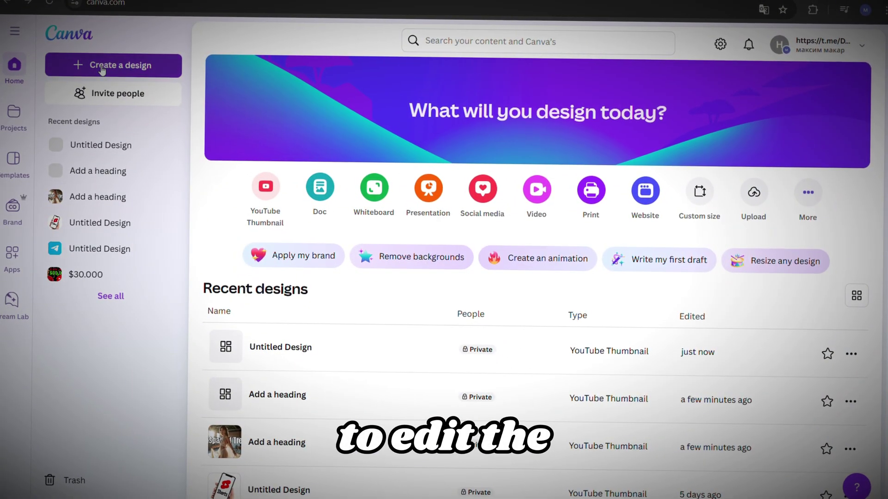
- Start a YouTube thumbnail design, fill the page with the uploaded photo, and remove its background
click(101, 68)
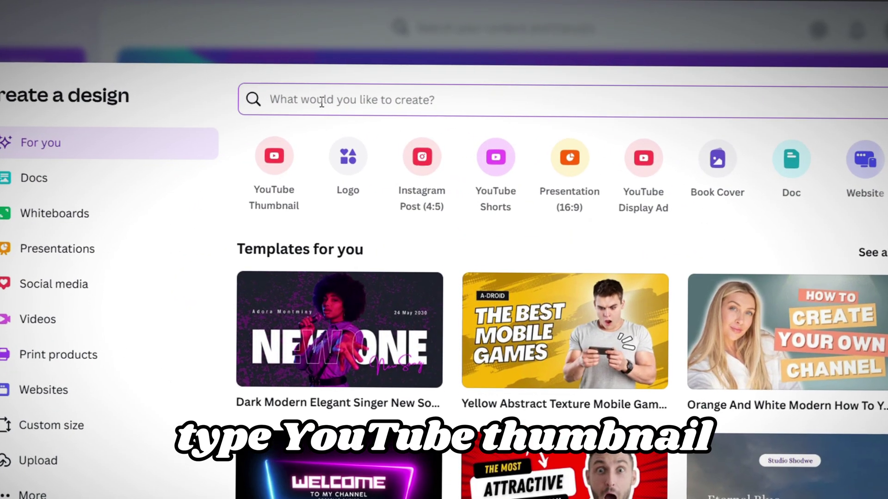
text(YouTube thumbnail)
drag(444, 99, 249, 110)
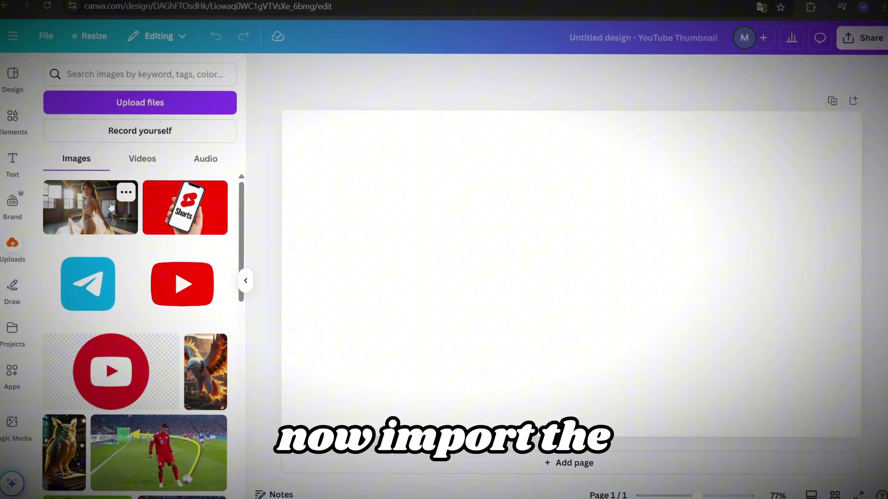
click(106, 205)
drag(423, 225, 332, 181)
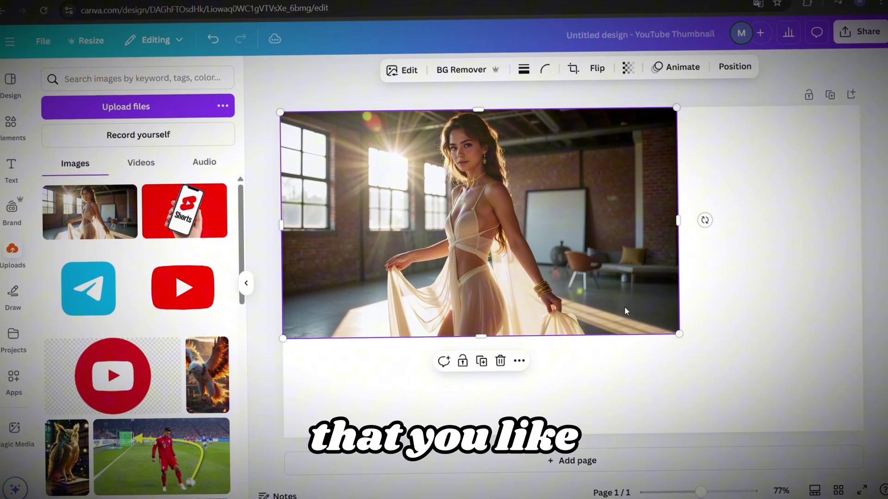
drag(679, 334, 860, 441)
click(470, 70)
- Add the original photo again to fill the page and layer it behind the cutout
click(136, 223)
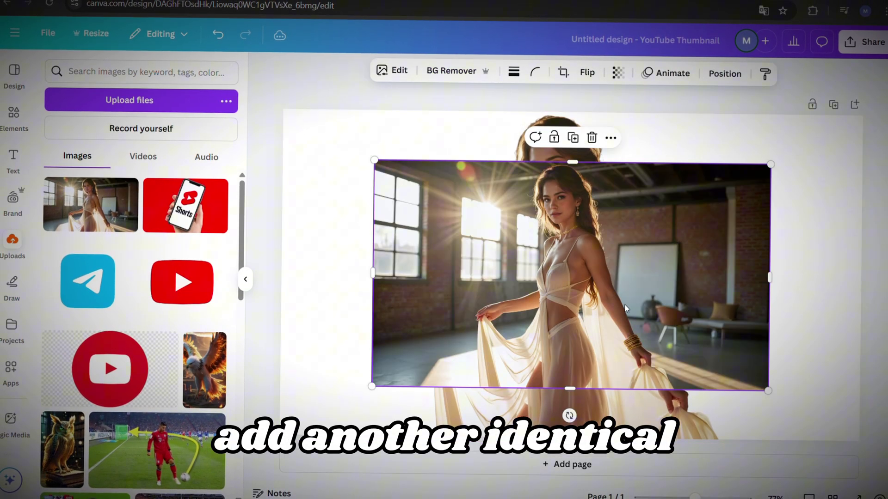
drag(624, 304, 533, 257)
drag(677, 336, 861, 435)
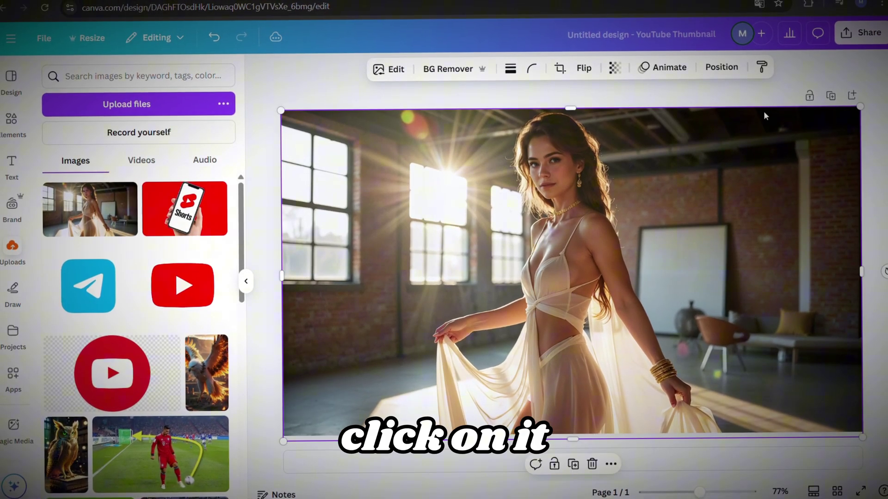
click(192, 100)
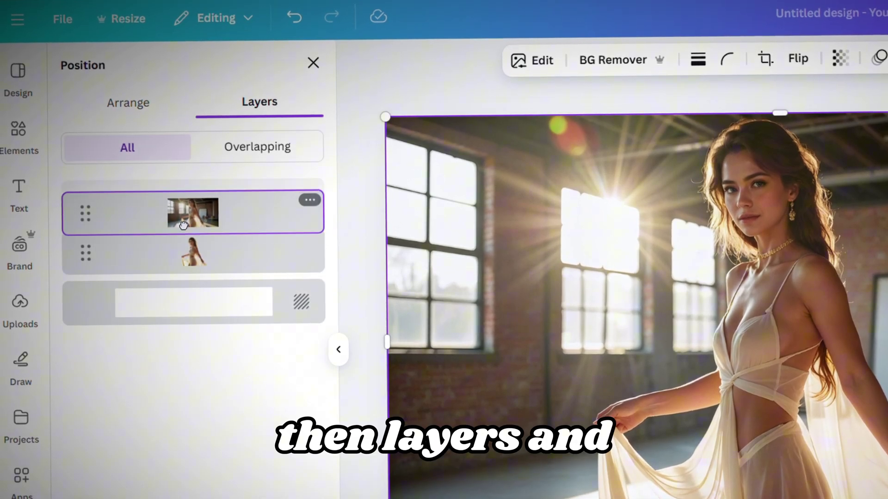
drag(180, 289, 180, 293)
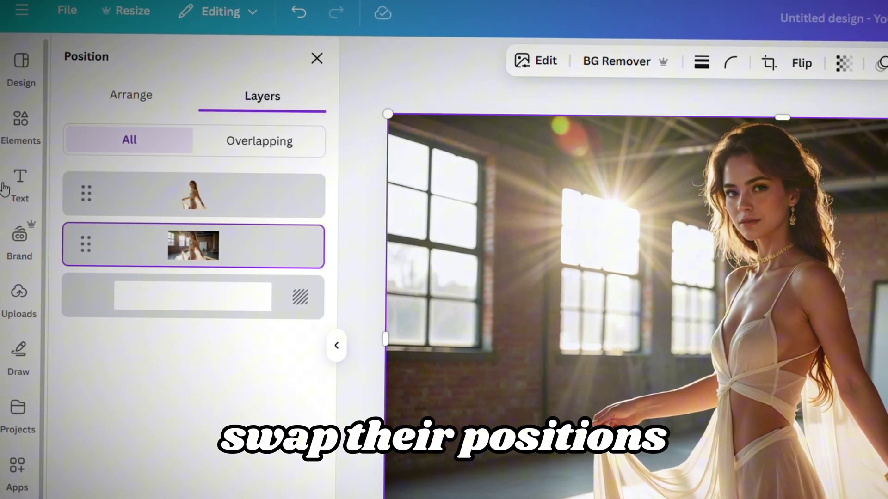
- Add a centred 'Transparent Trends' heading at size 120 and reorder it behind the figure
click(5, 189)
click(104, 258)
text(Transparent Trends)
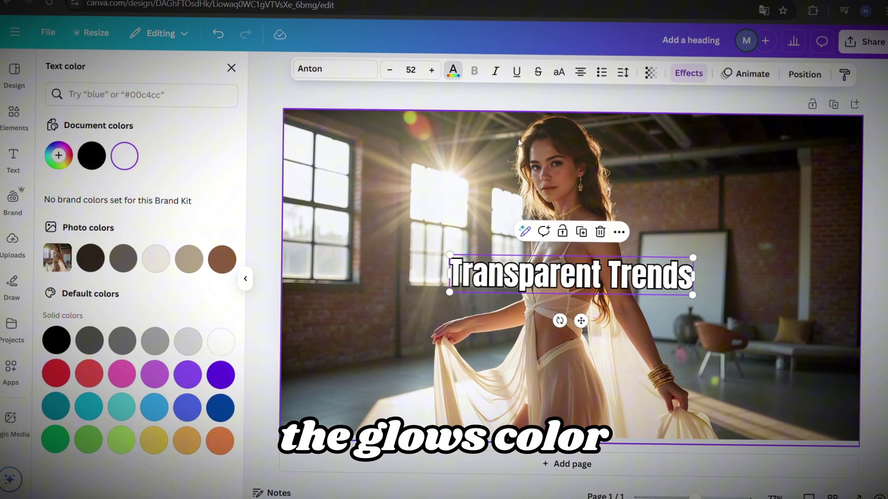
click(393, 337)
drag(577, 278, 579, 279)
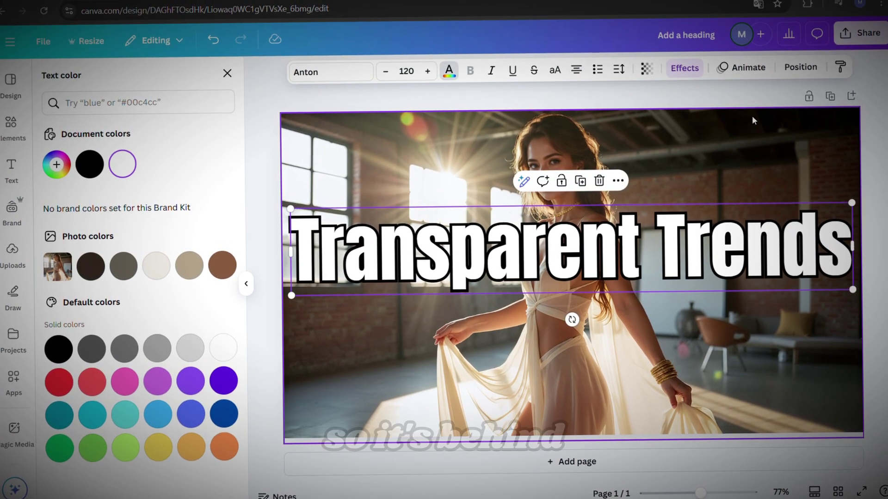
click(792, 71)
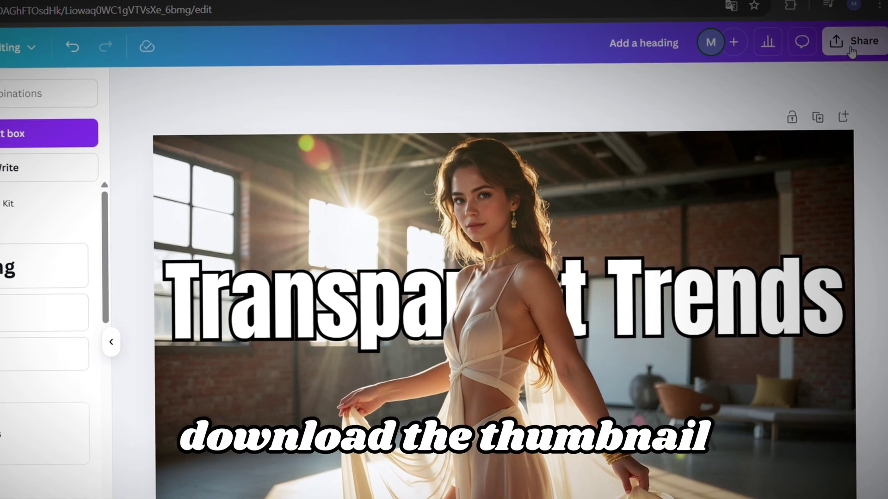
- Open the Share > Download settings to export the thumbnail as PNG
click(862, 39)
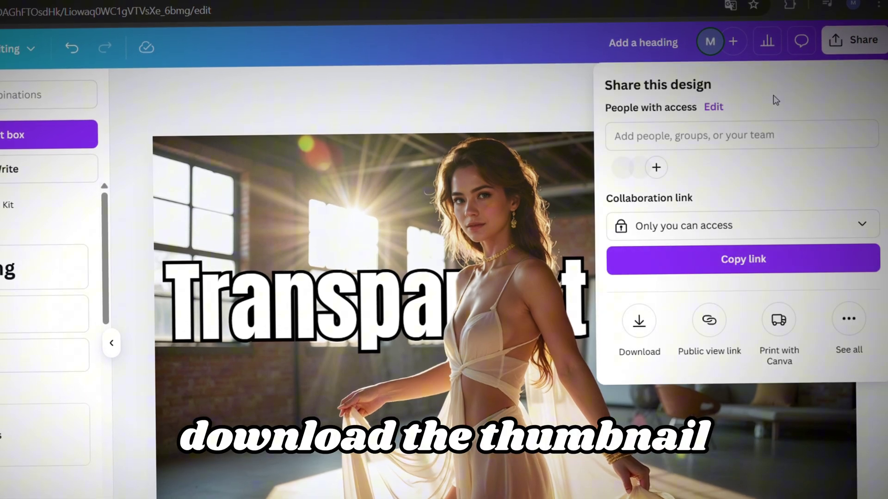
click(640, 320)
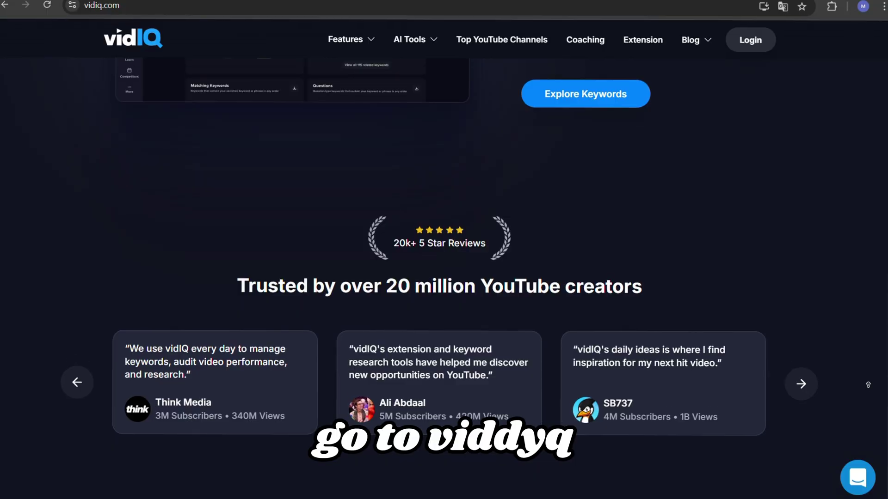
scroll(444, 250, up, 5)
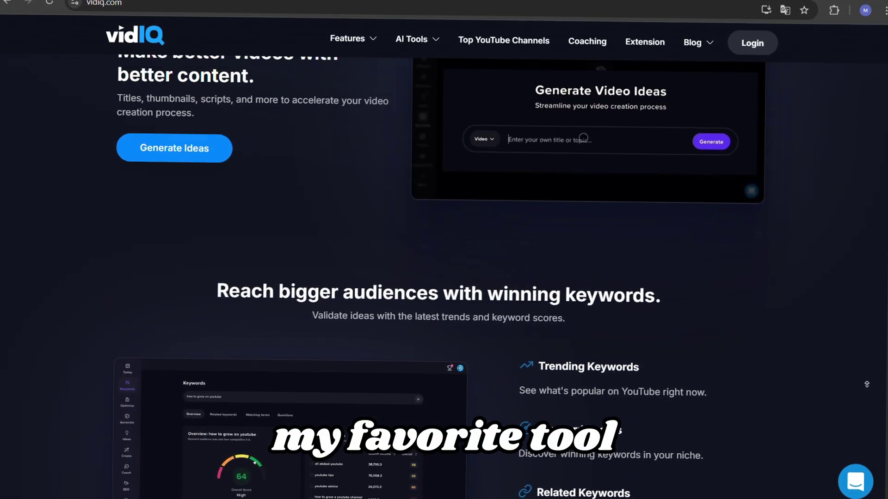
- Ask the vidIQ Coach chat for a keyword list for a 'Transparent try-on haul' video
scroll(866, 384, up, 6)
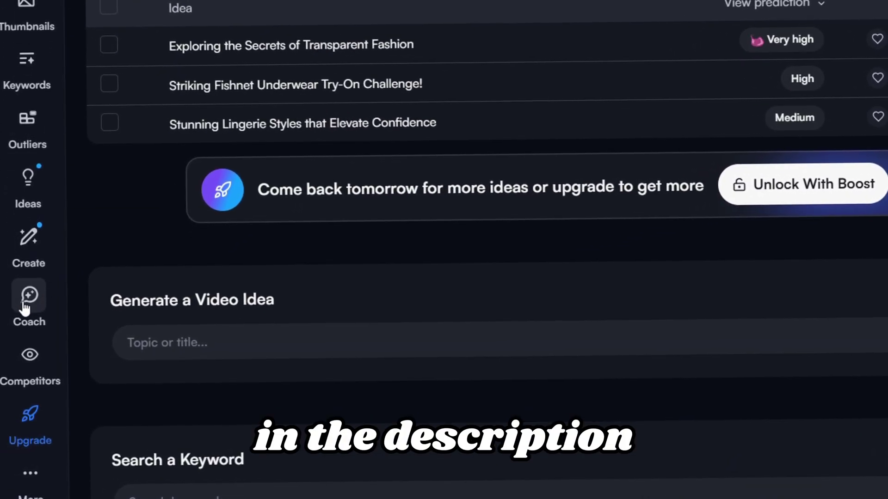
click(26, 307)
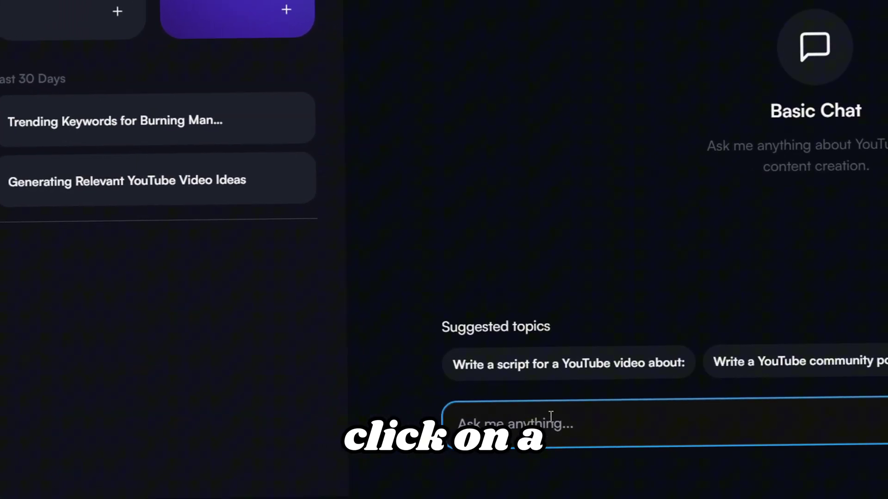
text(write a list of keywords for a YouTube video on the topic Transparent try-on haul)
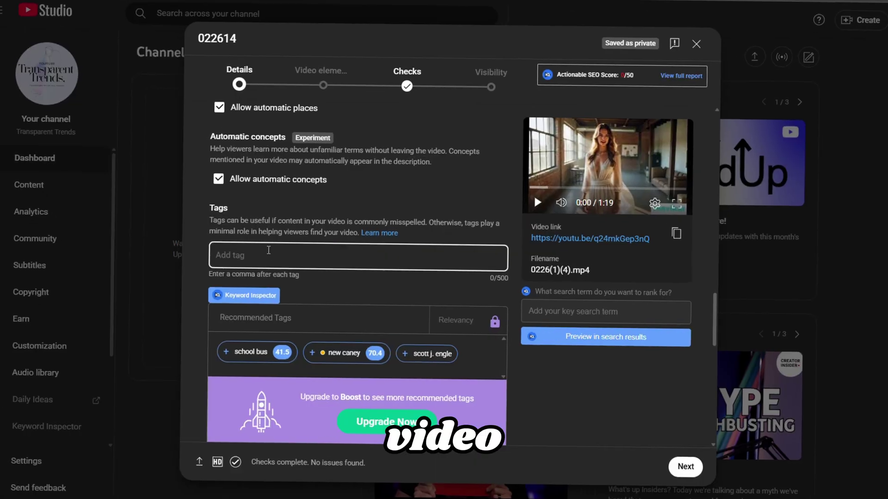
- Paste the vidIQ keyword list into the Tags field
text(Transparent try-on haul, Fashion haul, Try-on haul)
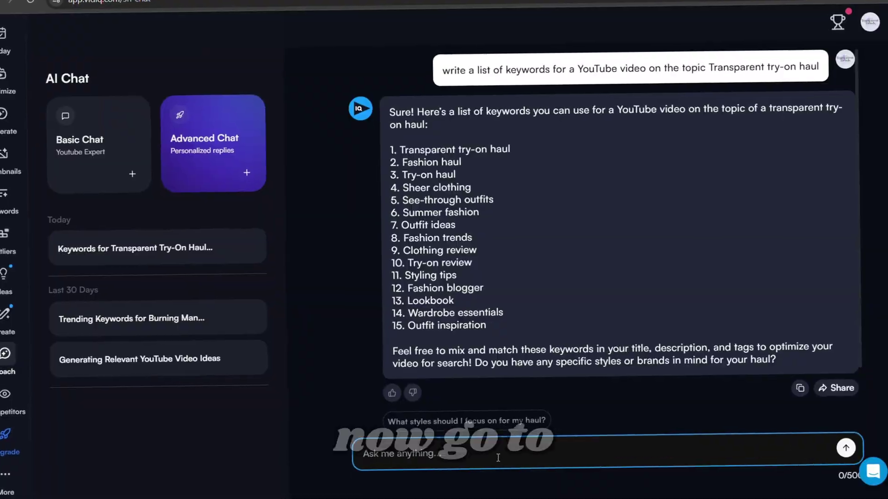
- Paste the draft title into vidIQ chat and request 10 keyword-based title variations
text(Transparent Try-On Haul: The Ultimate Sheer Fashion Showcase)
key(ctrl+a)
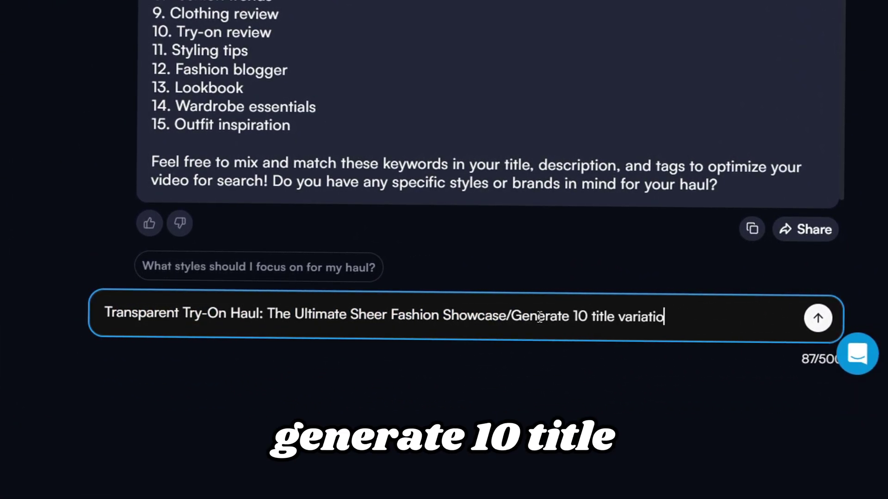
text(sed on this using as many keywords as p)
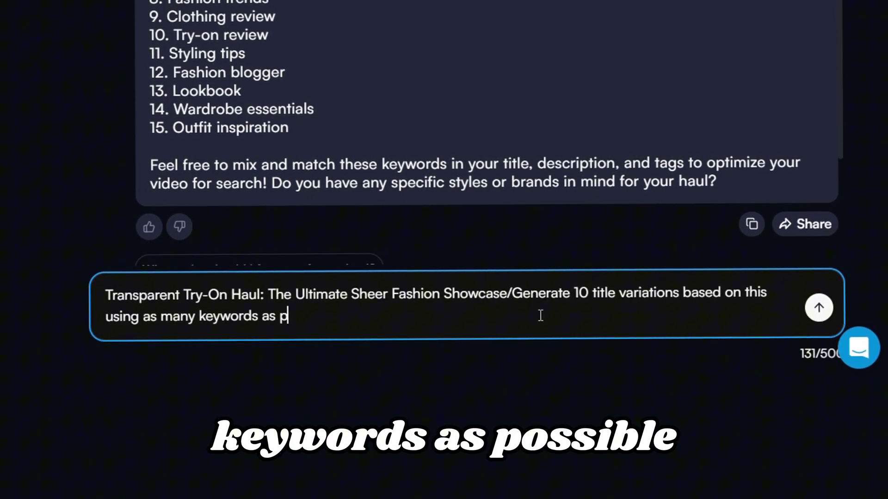
text(le)
key(Return)
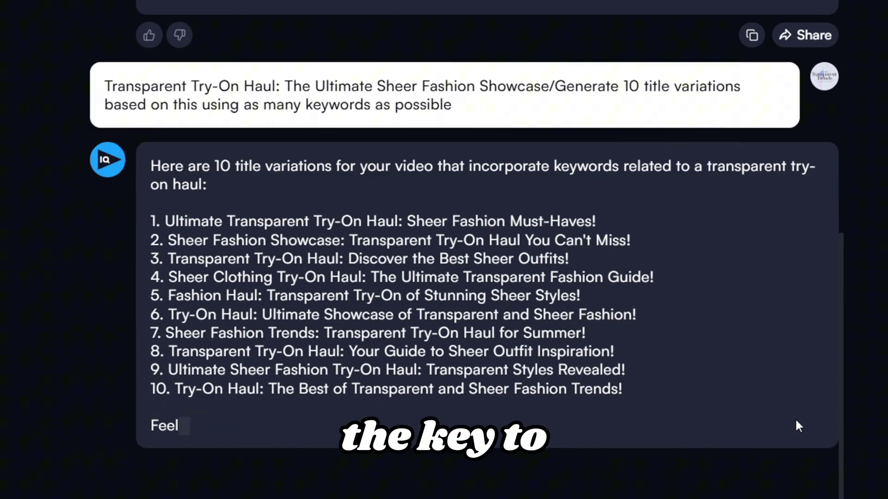
- Copy the sixth variation, 'Try-On Haul: Ultimate Showcase of Transparent and Sheer Fashion!', as the title
scroll(812, 443, down, 3)
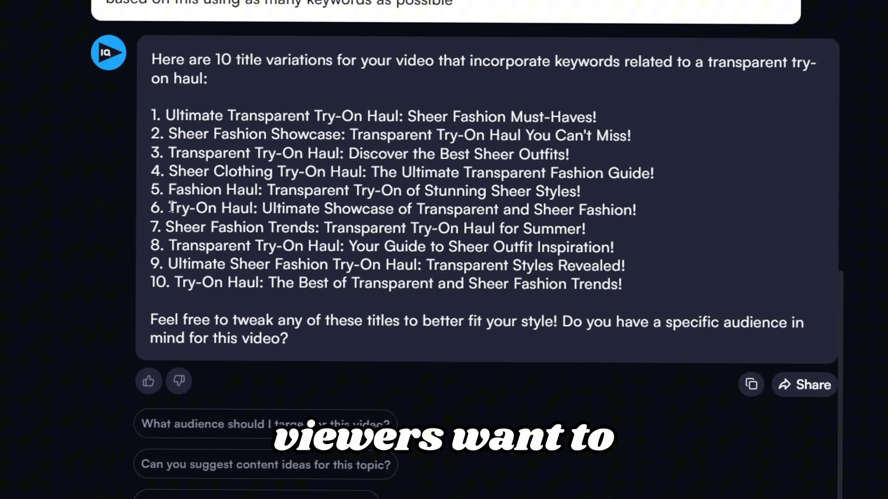
drag(167, 212, 654, 217)
key(ctrl+c)
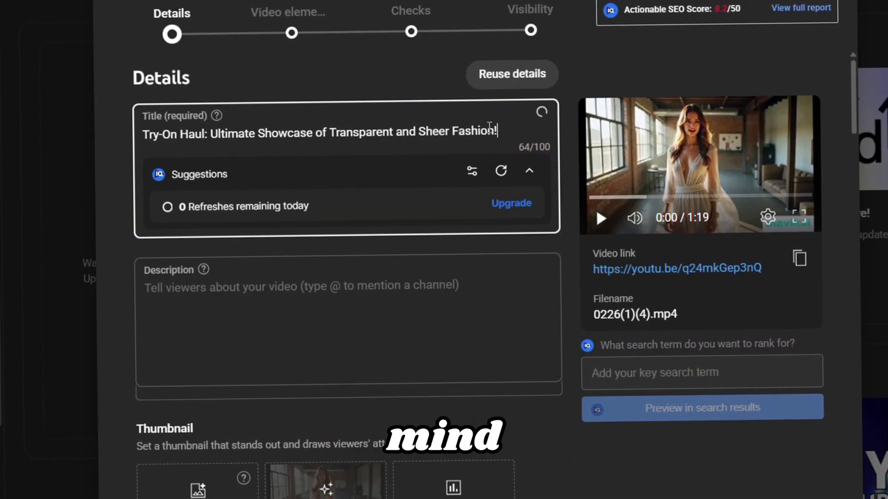
drag(492, 131, 374, 132)
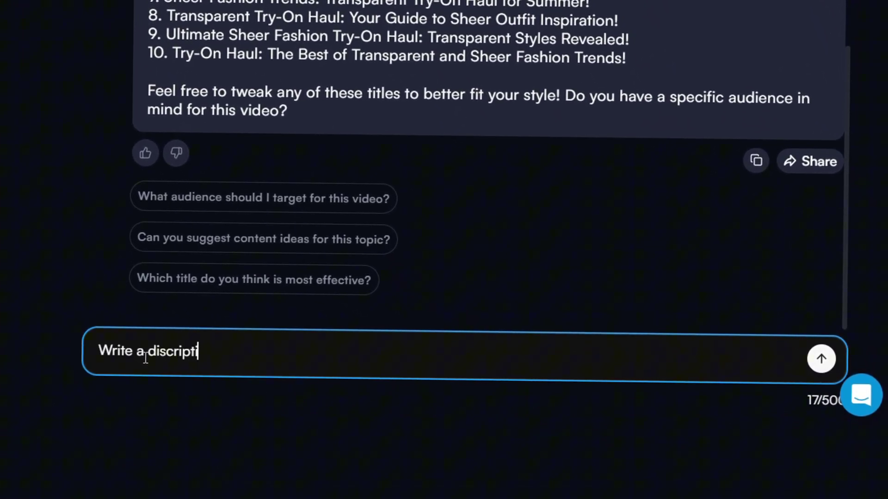
- Ask vidIQ chat for a keyword-rich description based on the chosen title
text(on based on the title)
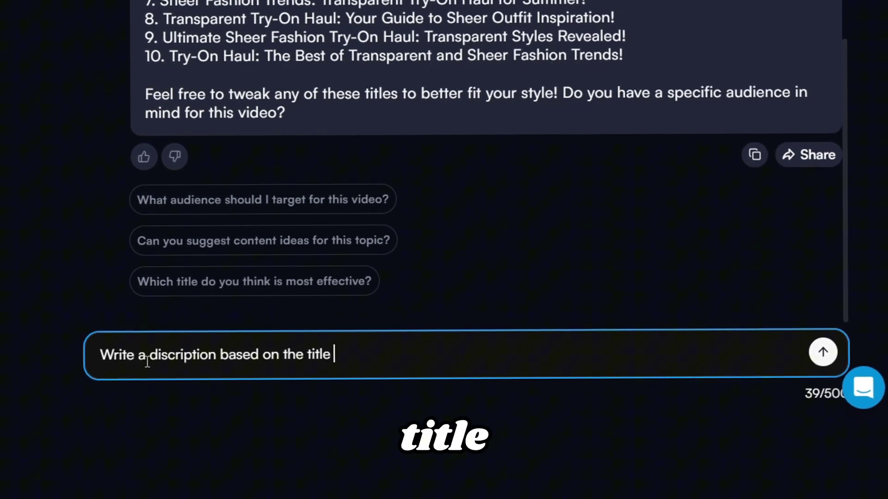
key(ctrl+v)
text(using as ma)
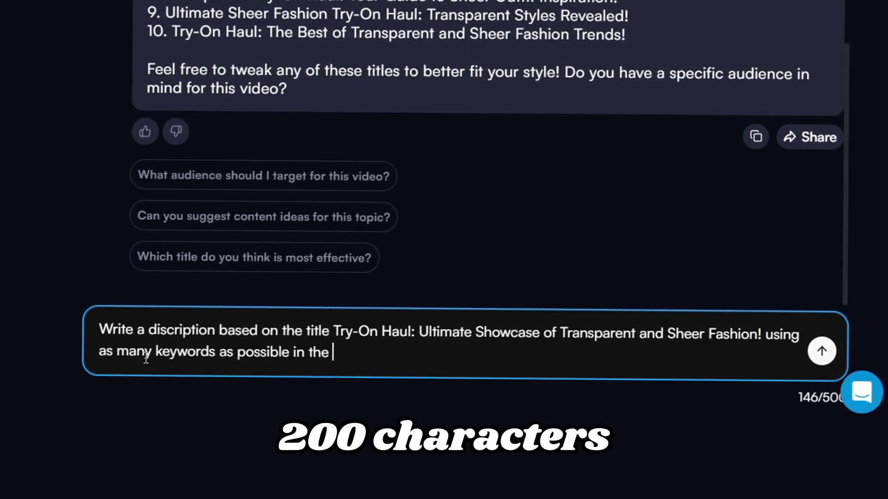
text(cters)
key(Return)
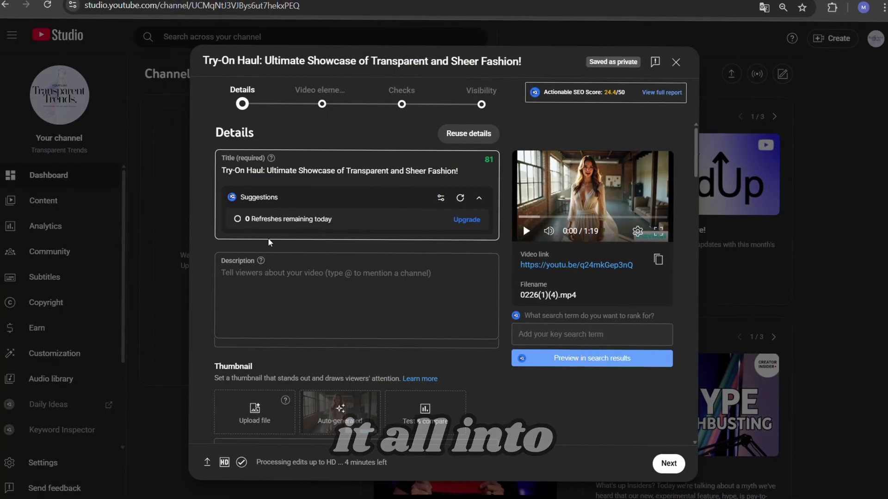
- Paste the generated description into Studio's Description box and continue to Video elements
click(284, 268)
text(Explore the ultimate transparent try-on haul, showcasing the hottest sheer fashion trends! From see-through outfits to sheer dresses, tops, and skirts, we're styling the most bold and transparent clothing for a chic, trendy look. Whether you're into delicate mesh, elegant chiffon, or daring sheer fabrics, this haul has it all. Get inspired by see-through fashion pieces perfect for any occasion. Don't miss this sheer outfit try-on haul—watch now to see the latest transparent style trends in action!)
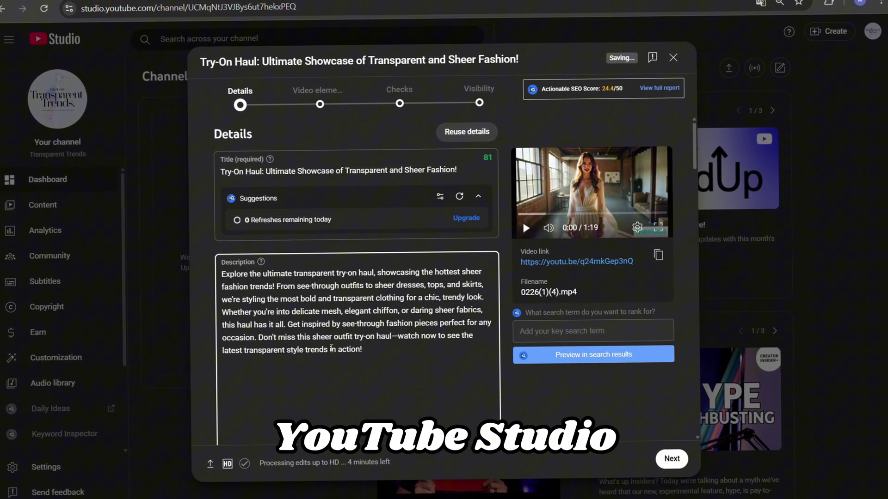
click(680, 467)
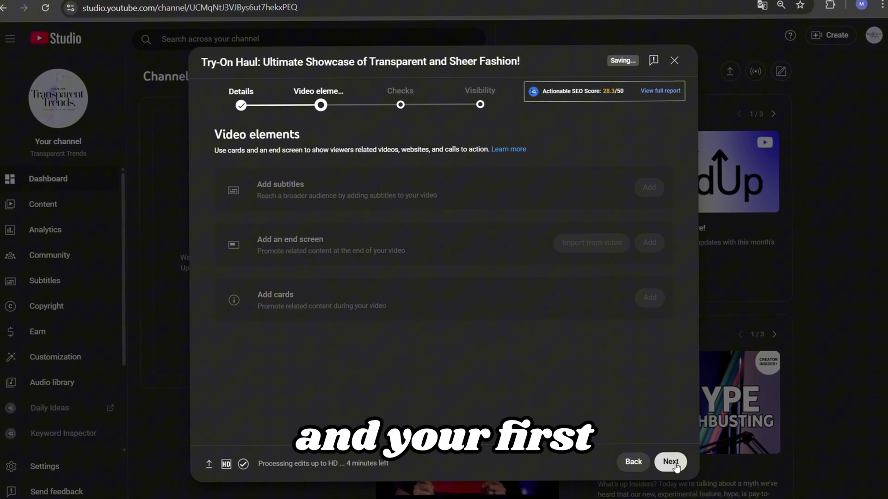